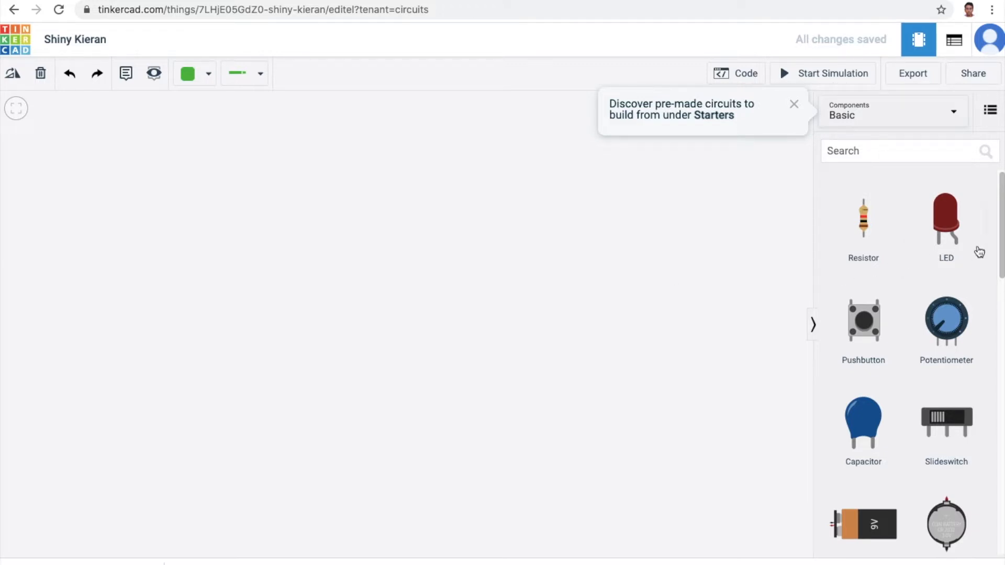
Place an Arduino Uno R3 on the empty workplane and a potentiometer above its digital pins
drag(1001, 262, 1000, 345)
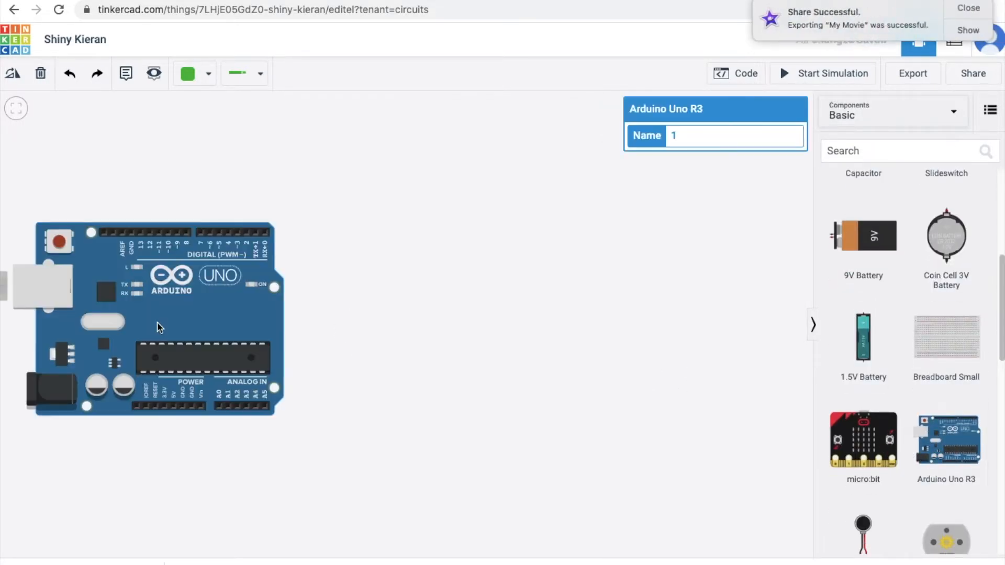
drag(1001, 330, 999, 245)
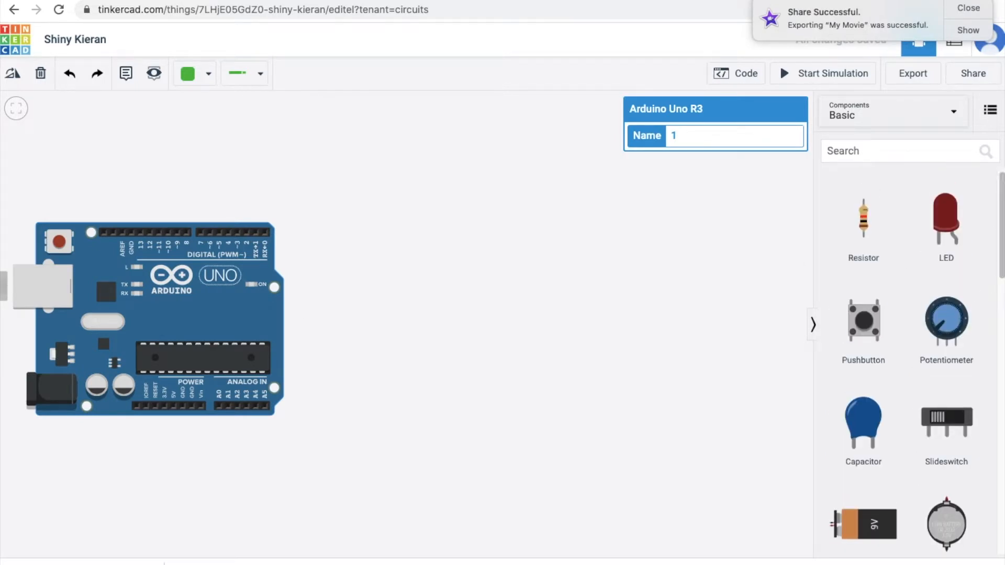
drag(965, 314, 225, 156)
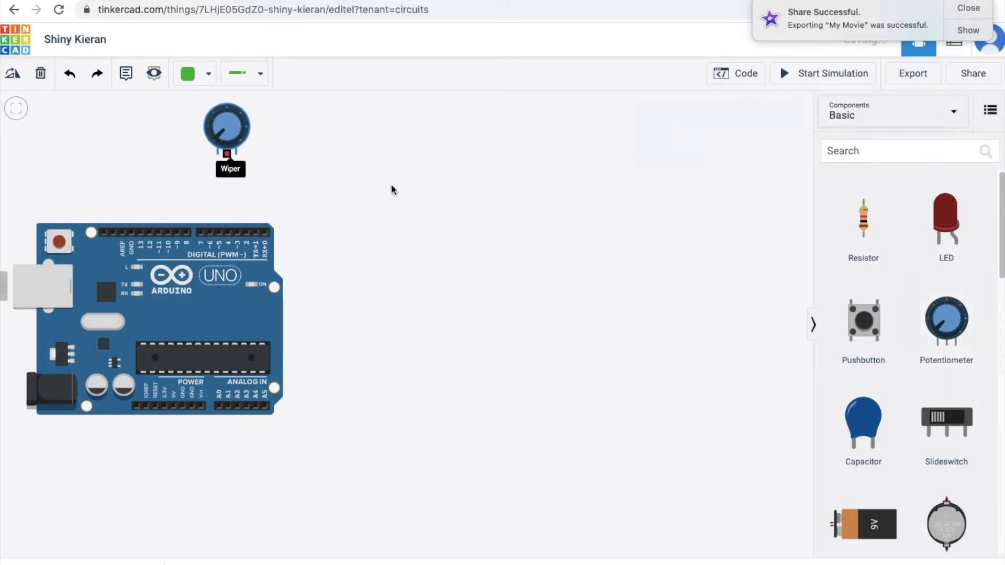
Add a resistor below the potentiometer and a piezo beside them, above the Arduino board
drag(876, 229, 224, 188)
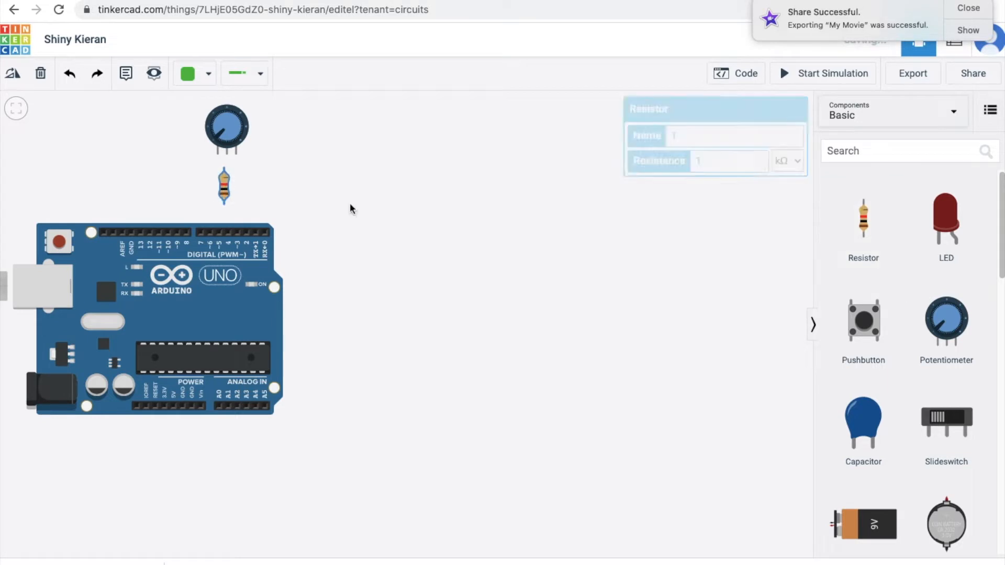
drag(994, 251, 989, 511)
drag(861, 468, 145, 187)
click(417, 260)
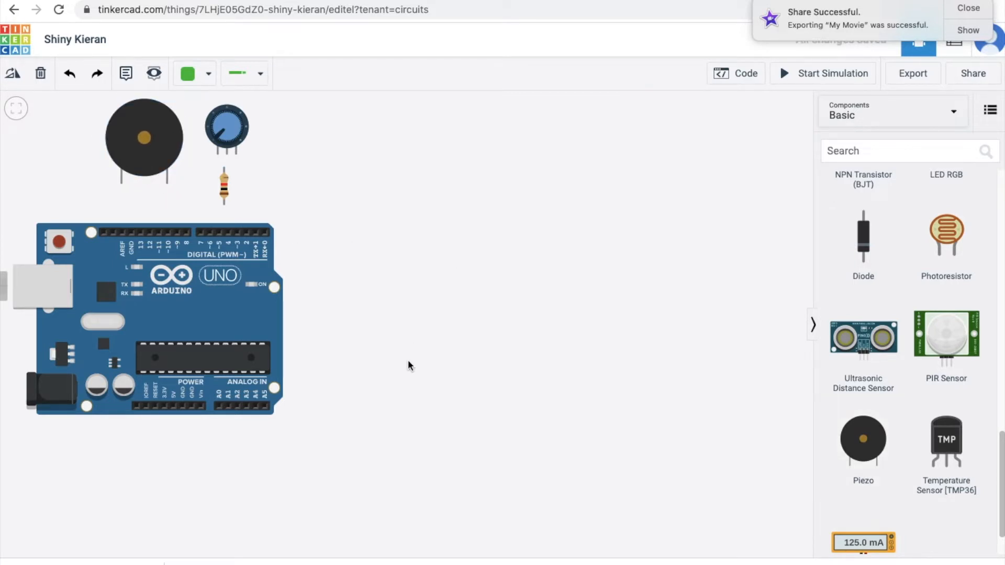
click(968, 8)
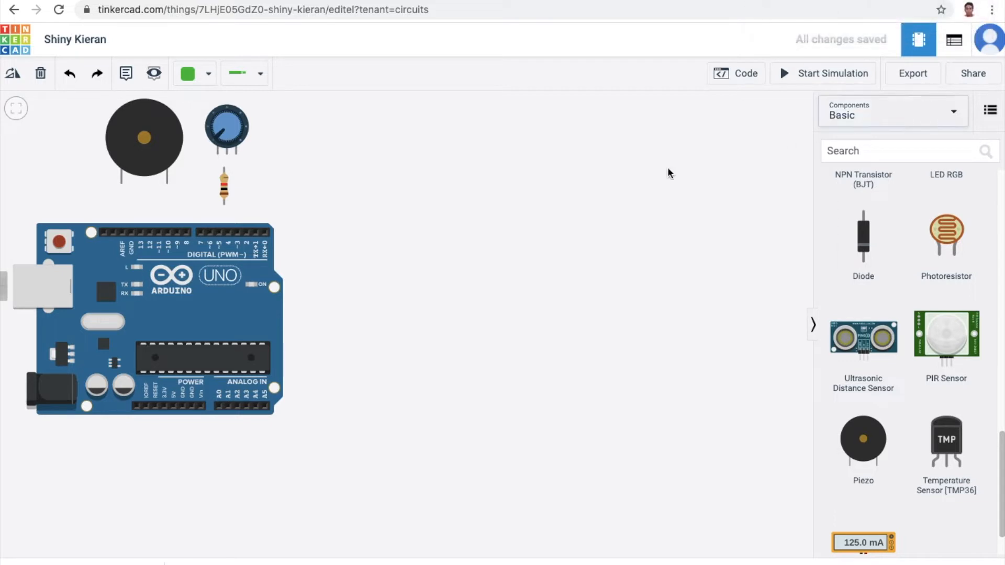
click(15, 109)
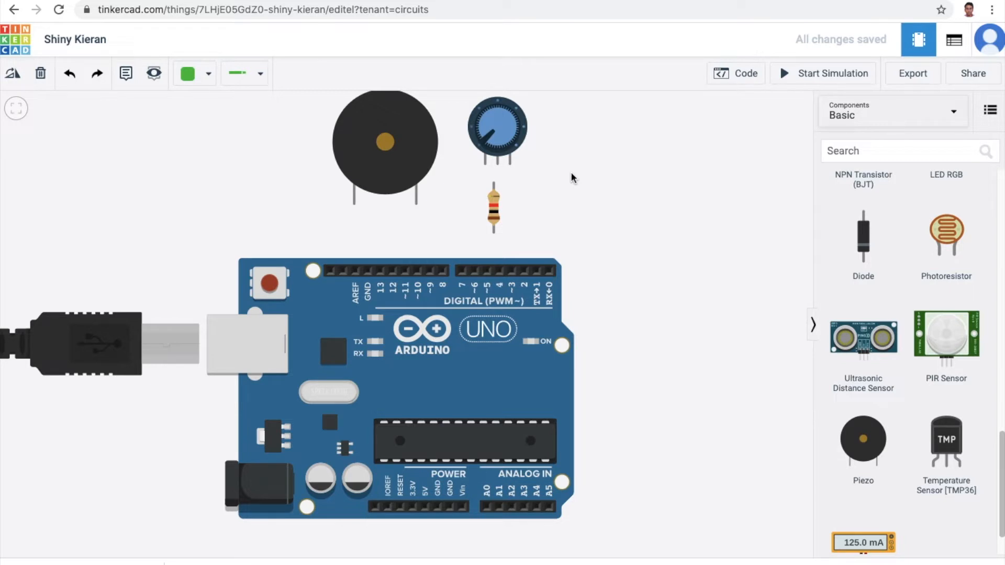
Wire Arduino digital pin 4 to the resistor's Terminal 1 and the resistor's other end to the potentiometer's wiper
click(499, 271)
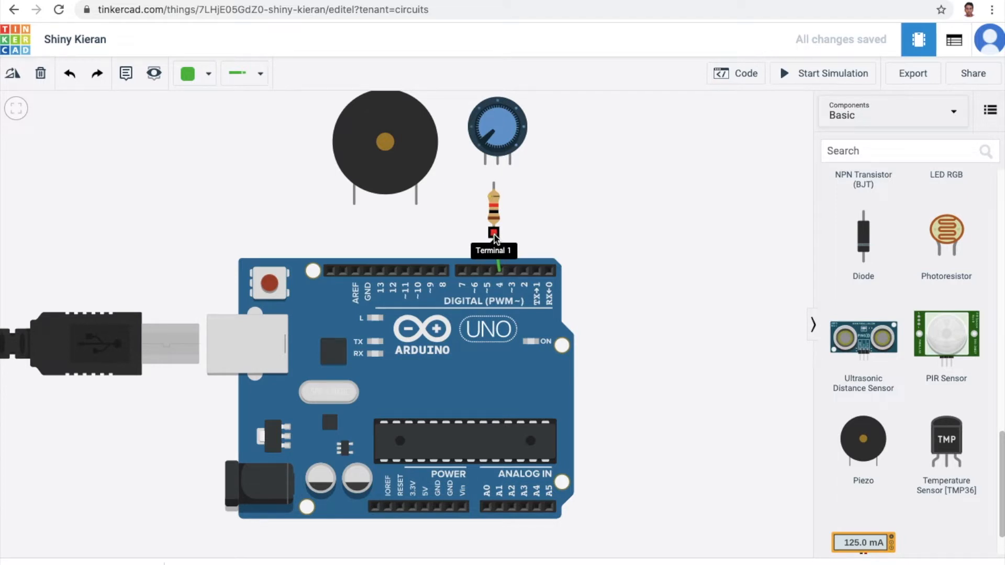
click(494, 234)
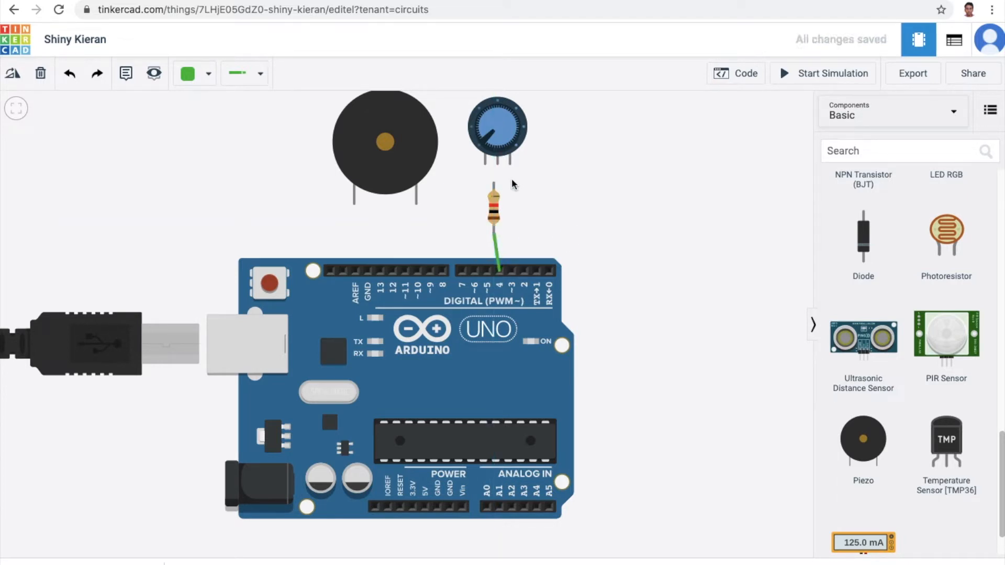
click(494, 185)
click(498, 166)
Wire the potentiometer's left terminal to the piezo's right leg, routing the wire around below with two bends
click(485, 165)
click(478, 221)
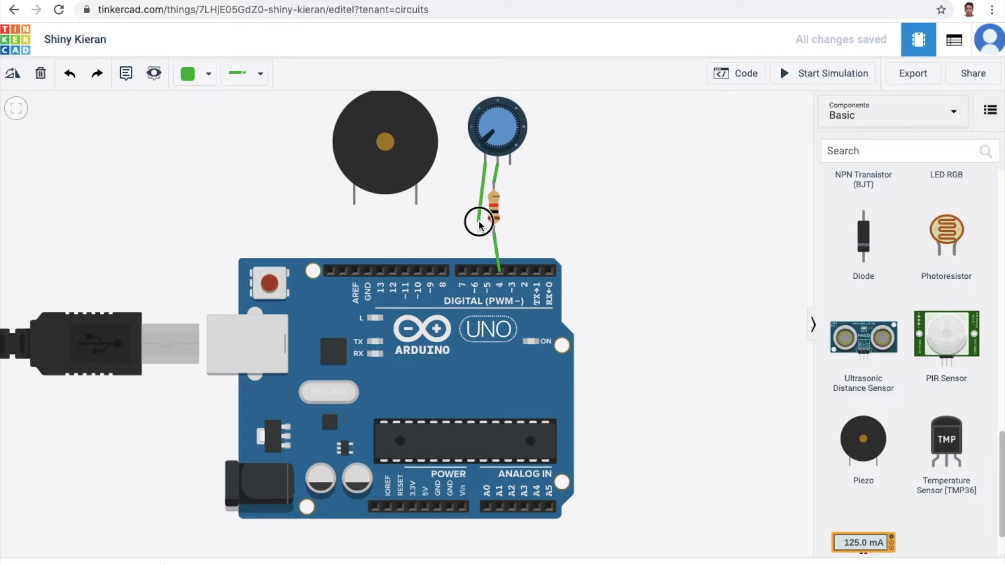
click(413, 221)
click(416, 206)
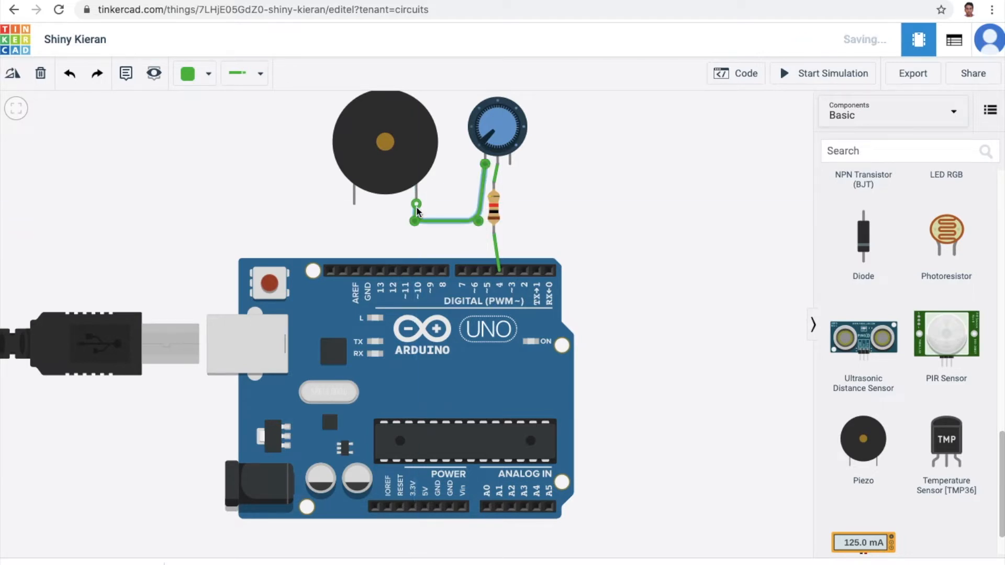
Wire the piezo's left leg to the Arduino's upper GND pin and shift the piezo so the wire runs vertically
click(355, 205)
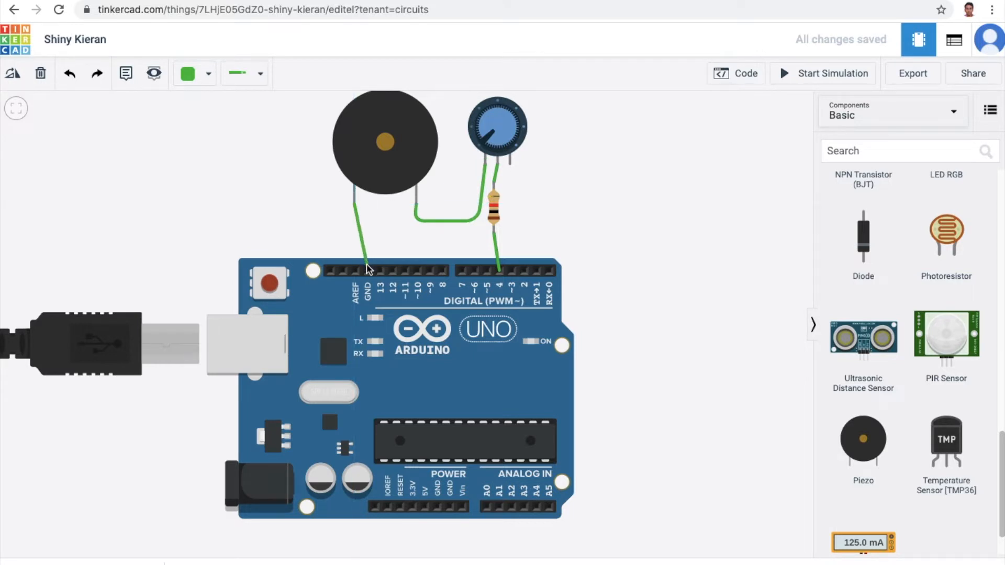
click(368, 271)
mouse_move(396, 166)
mouse_down()
mouse_move(403, 162)
mouse_move(398, 175)
mouse_up()
Colour the wire between the piezo and GND black
click(368, 225)
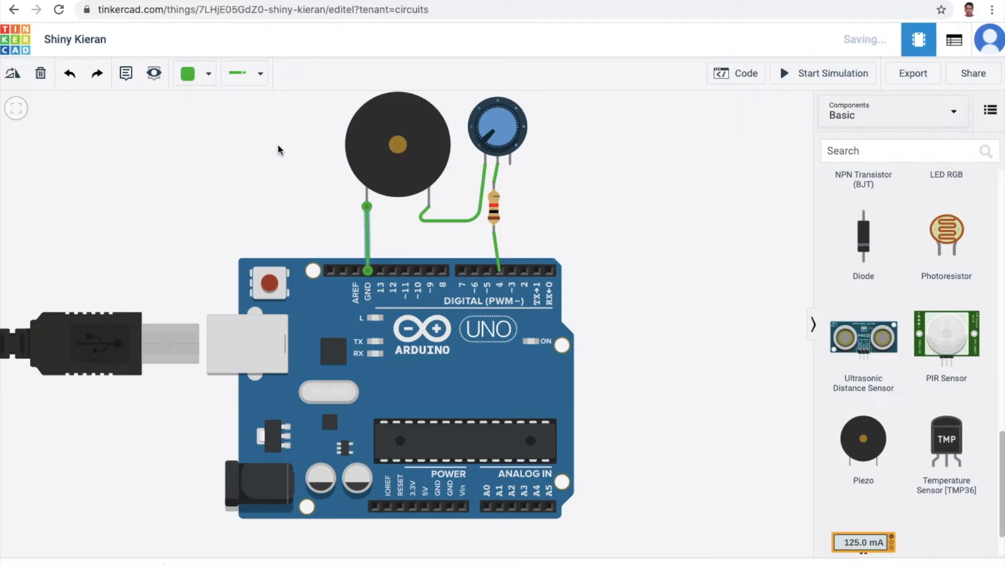
click(208, 80)
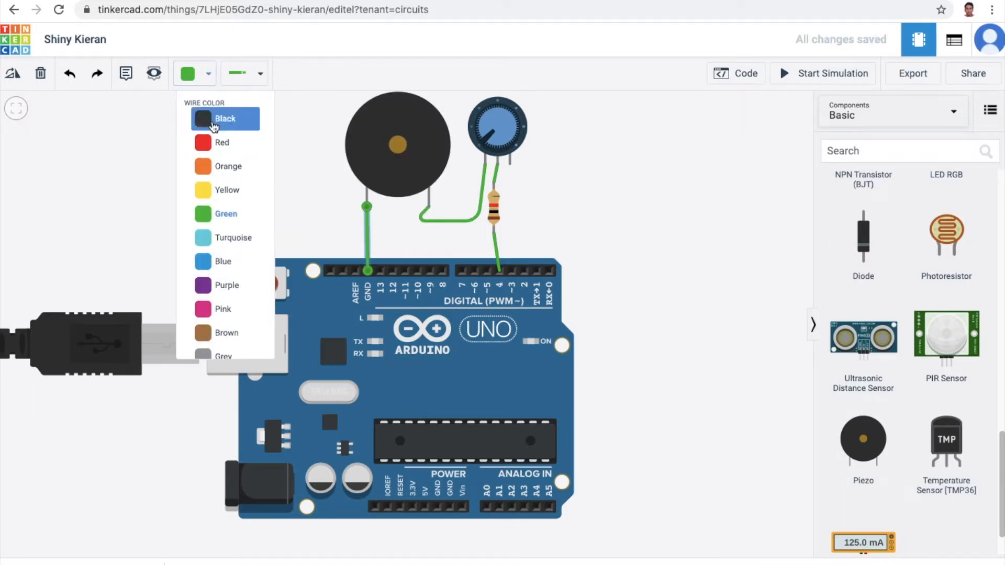
click(241, 120)
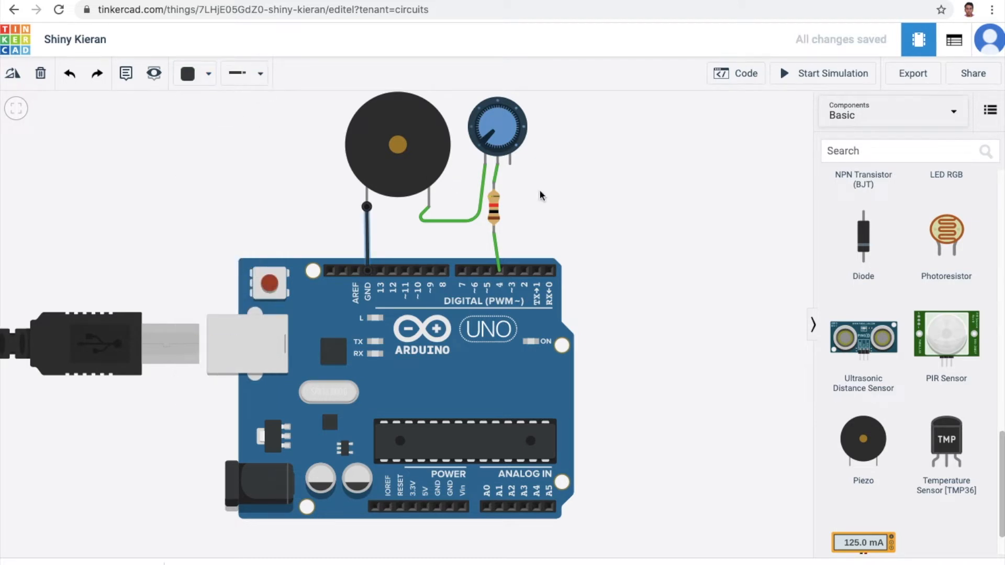
Straighten the green wires by aligning the resistor and potentiometer with pin 4 and squaring the bends of the piezo wire
click(434, 217)
drag(415, 218, 501, 207)
click(503, 208)
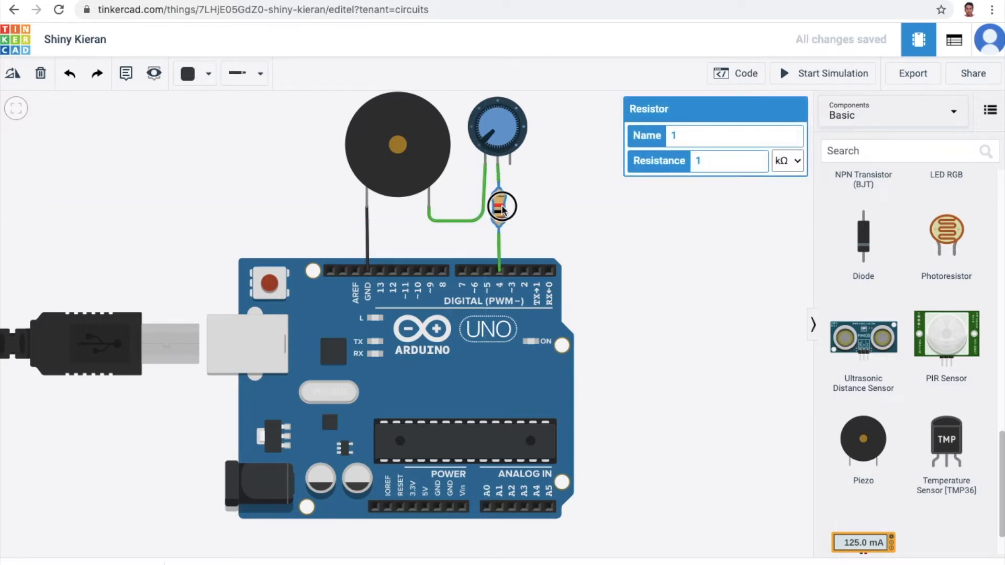
click(506, 145)
drag(506, 145, 504, 144)
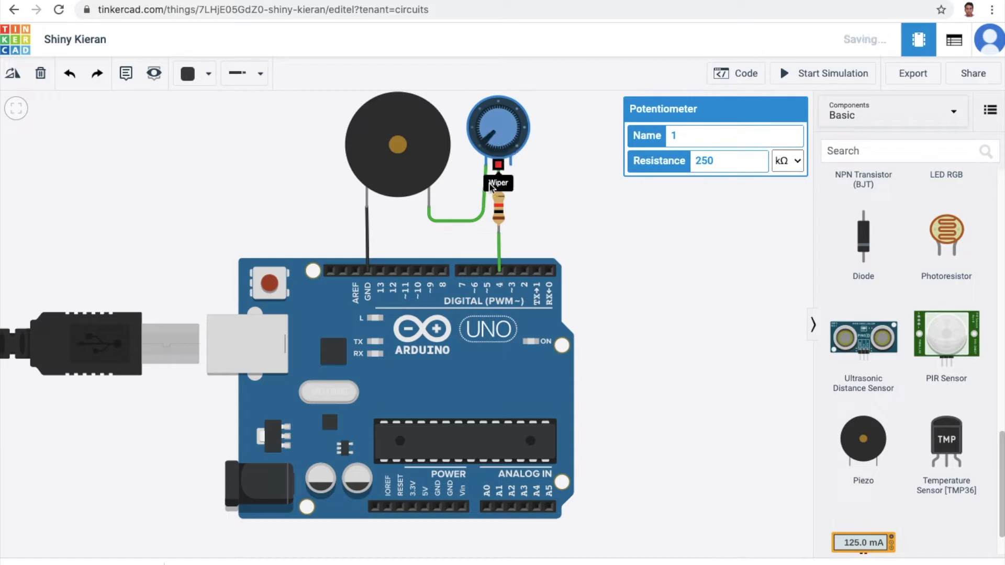
click(481, 222)
drag(483, 225, 485, 221)
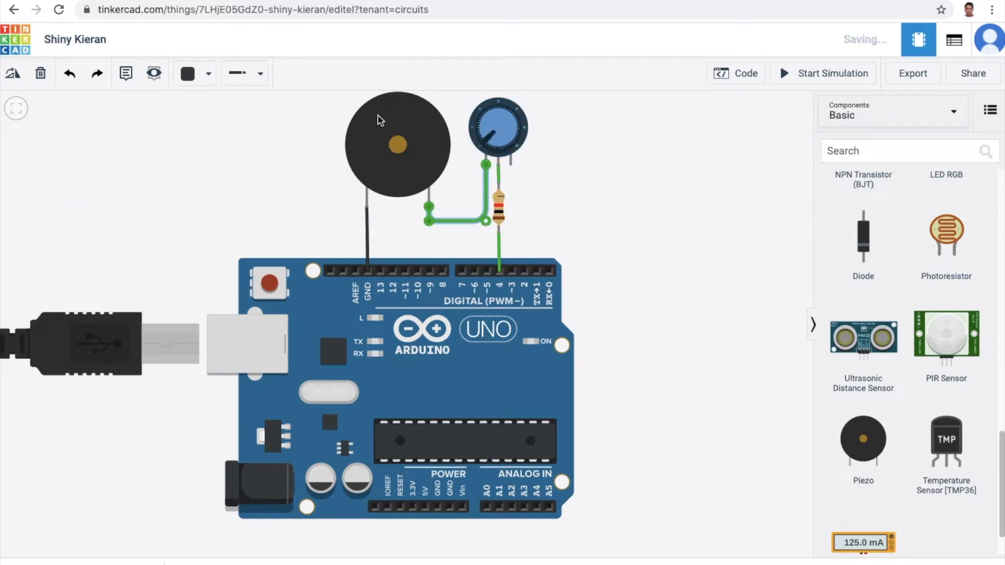
Colour the piezo-to-potentiometer, potentiometer-to-resistor and resistor-to-pin 4 wires red
click(208, 74)
click(197, 139)
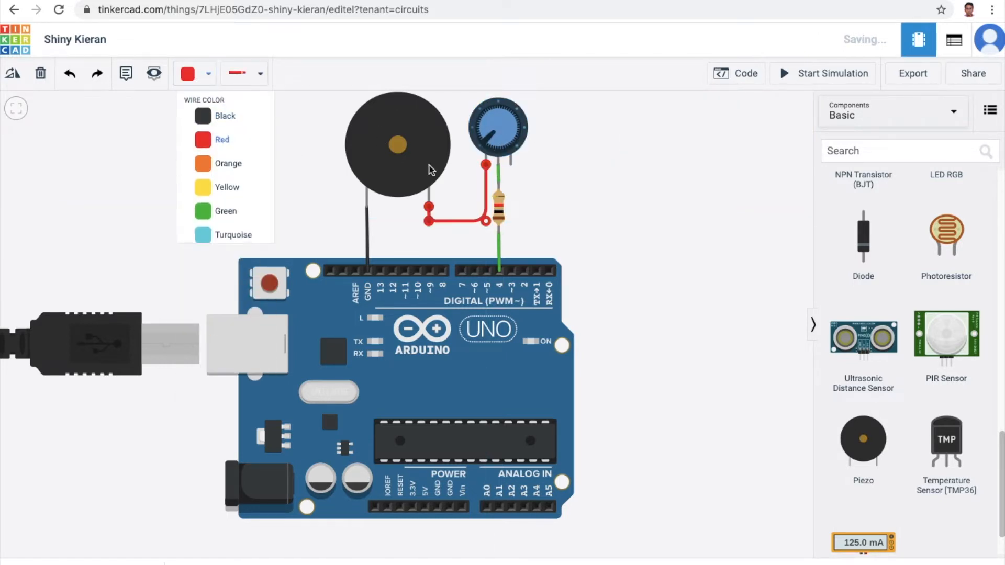
click(500, 182)
key(Escape)
click(499, 179)
click(209, 74)
click(215, 142)
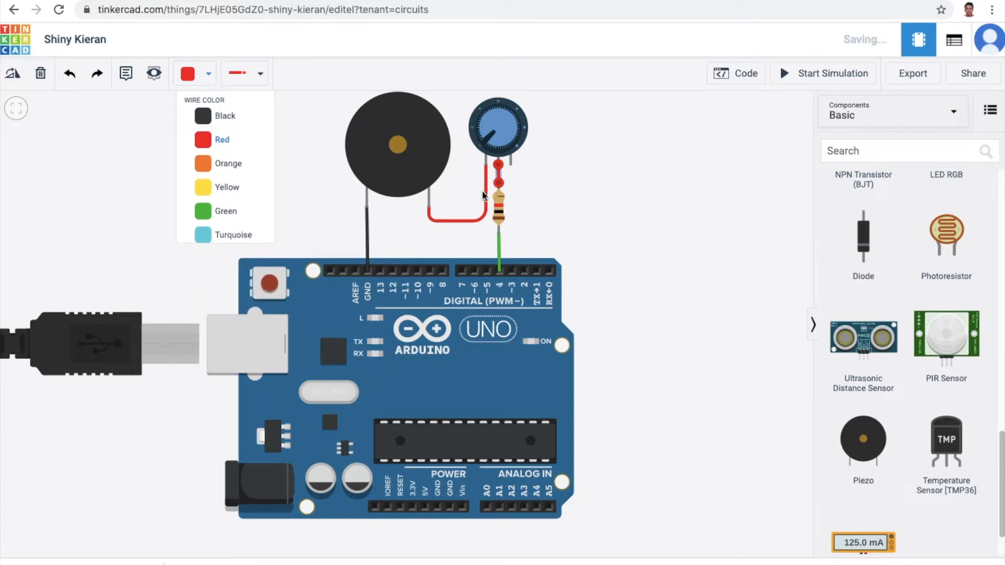
click(499, 248)
click(208, 74)
click(214, 140)
click(686, 212)
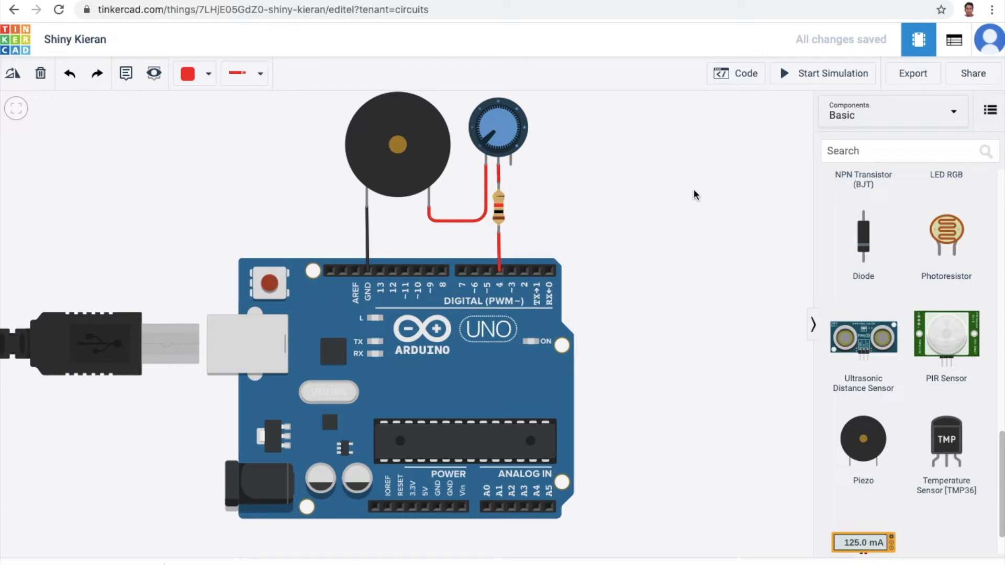
Open the Arduino's block code and delete all four default LED and wait blocks
click(730, 80)
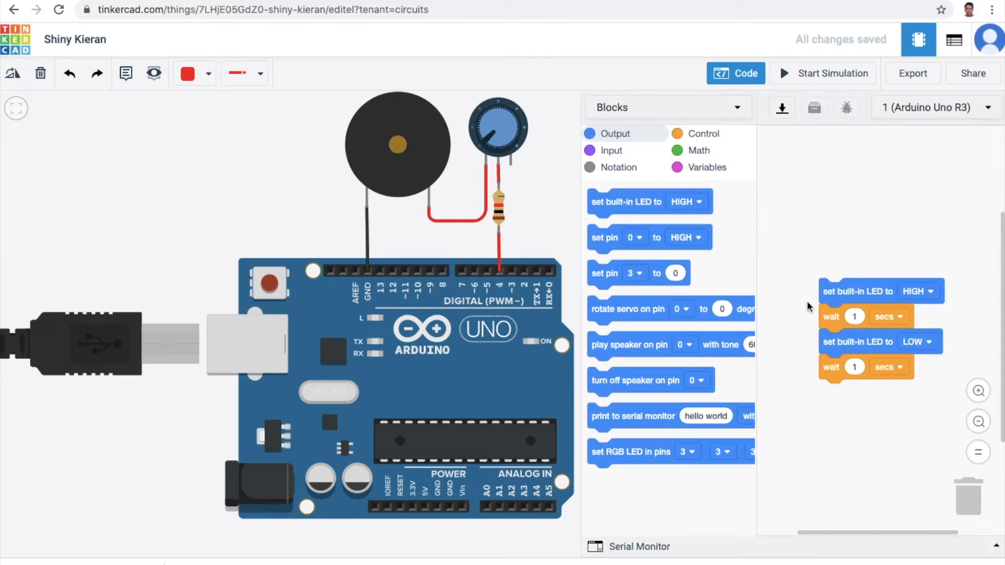
drag(832, 368, 951, 516)
drag(827, 351, 952, 510)
drag(832, 320, 950, 502)
drag(858, 304, 951, 504)
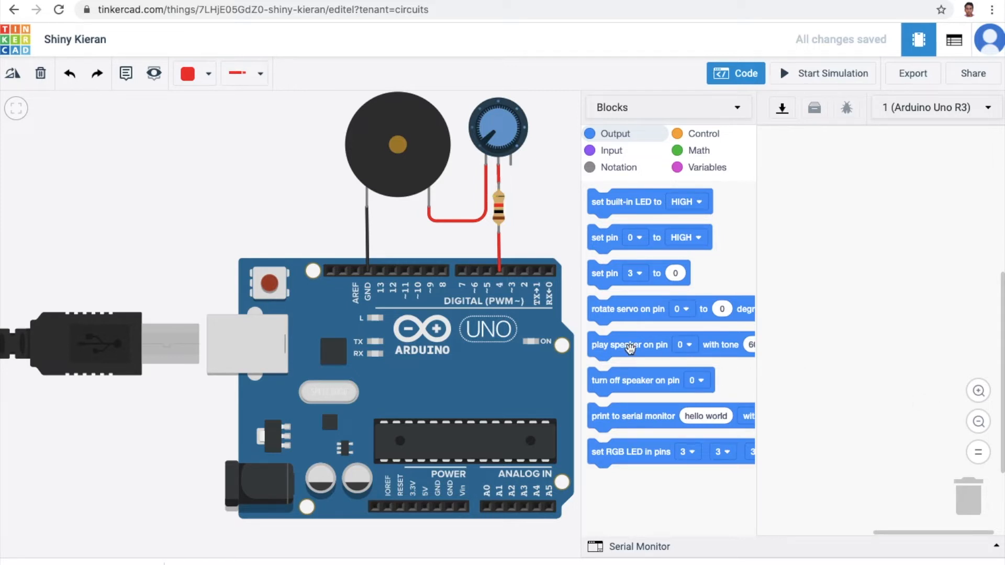
Add a play speaker block on pin 4 with tone 64 for 0.1 seconds
drag(629, 348, 814, 233)
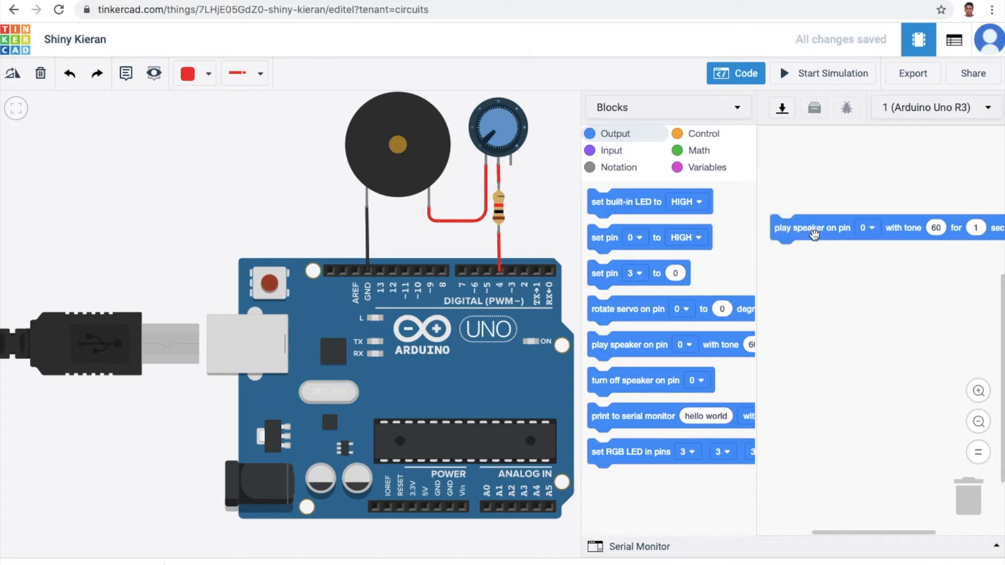
click(868, 228)
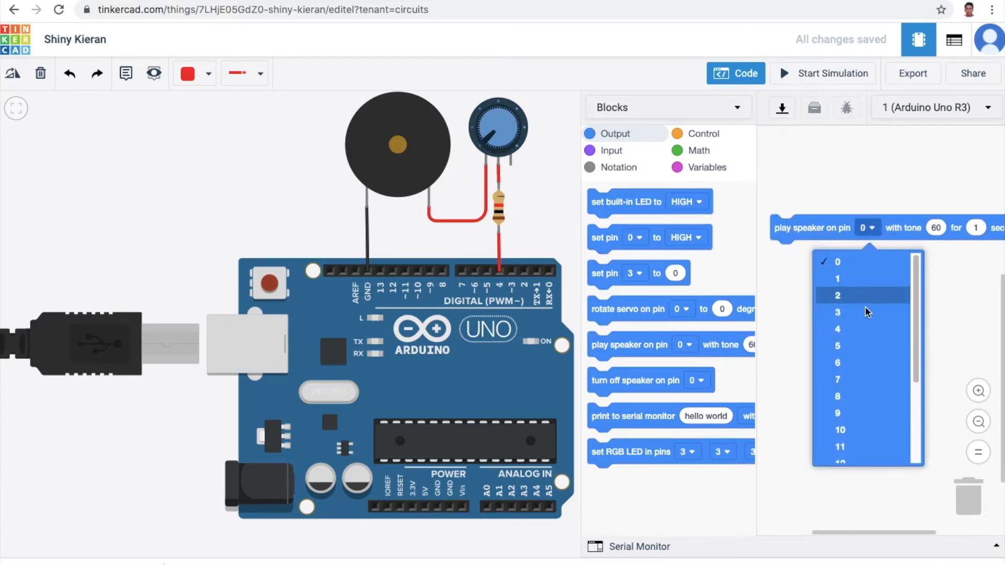
click(860, 338)
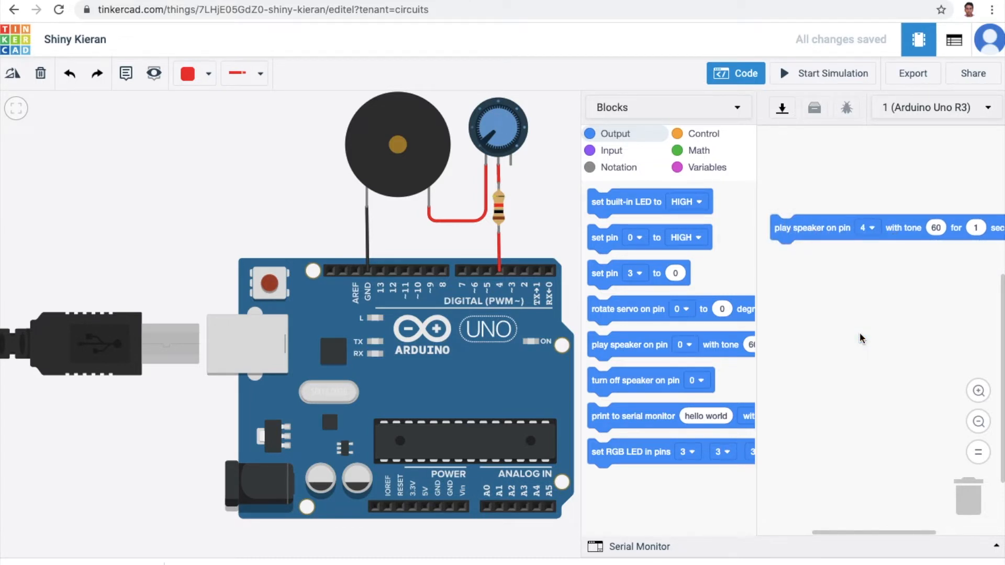
click(936, 228)
click(971, 228)
text(0.1)
Attach a wait block of 0.15 seconds below the play speaker block
click(691, 133)
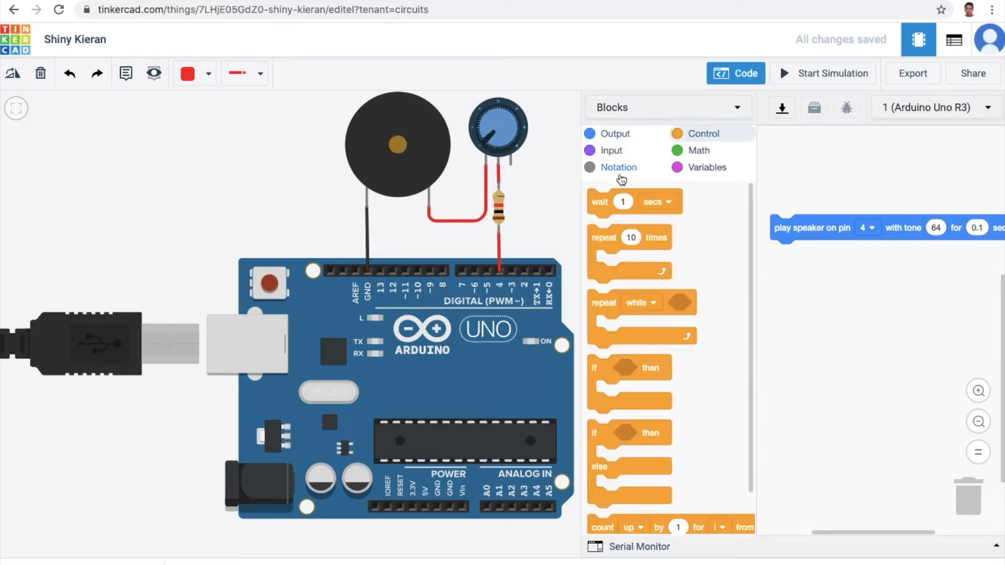
drag(617, 206, 793, 261)
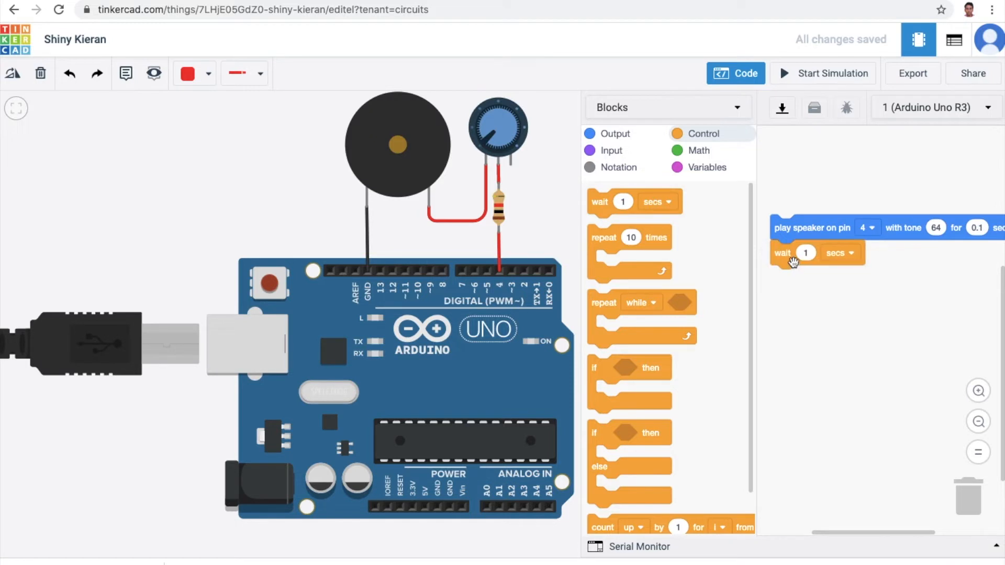
click(806, 253)
text(0.15)
Attach a second play speaker block on pin 4 with tone 64 for 0.1 seconds below the 0.15-second wait
click(616, 134)
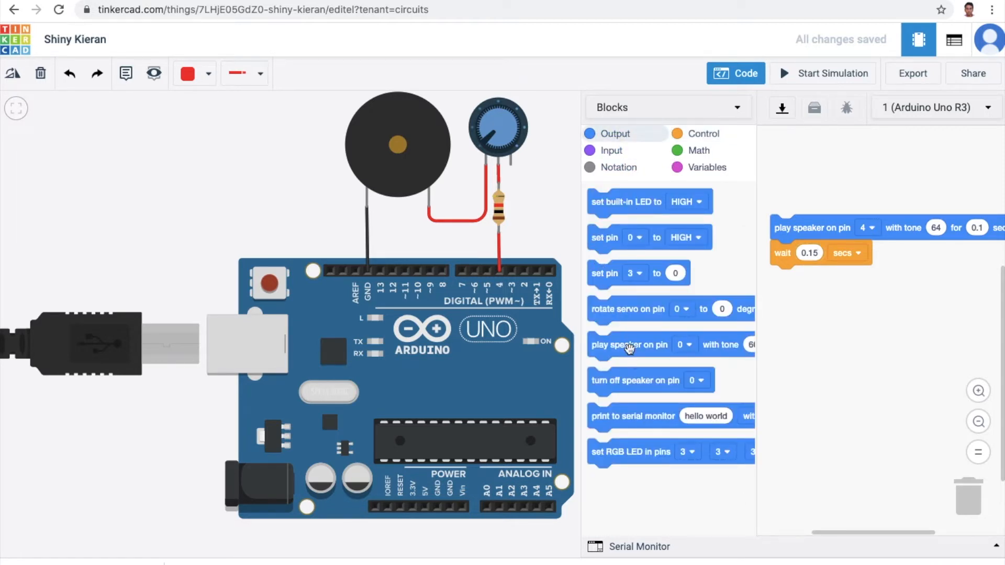
drag(631, 348, 786, 279)
click(862, 279)
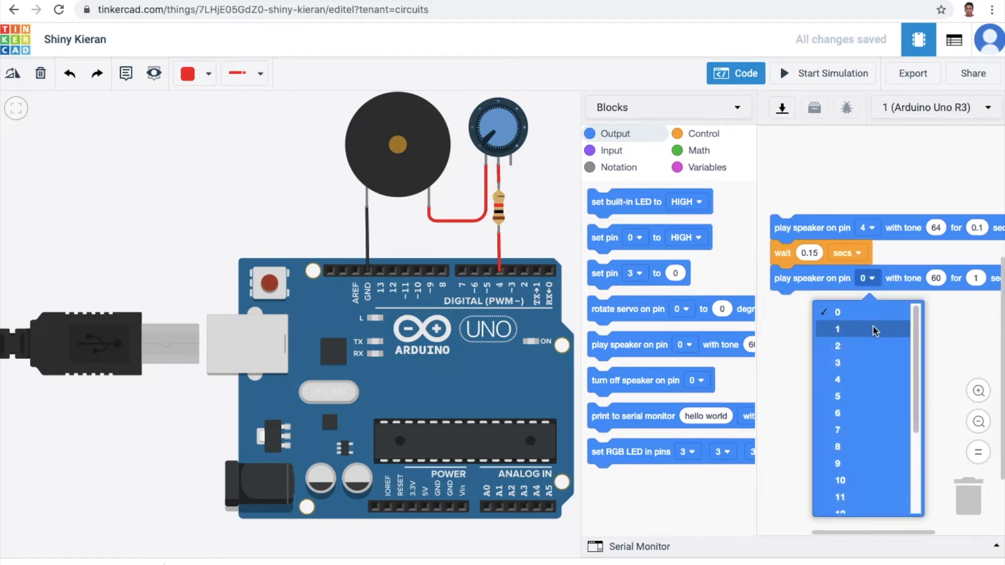
click(853, 376)
click(934, 278)
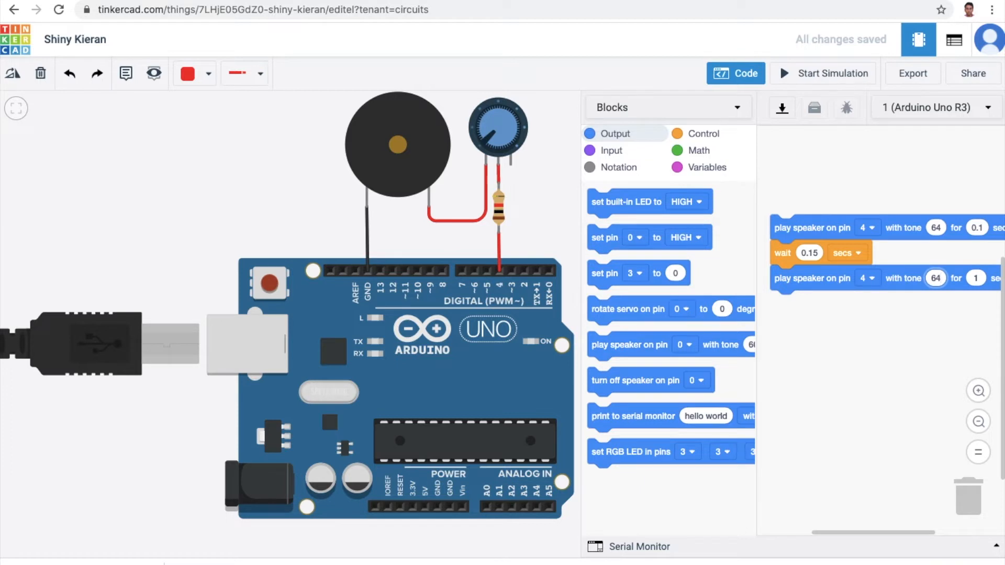
click(975, 278)
text(0.1)
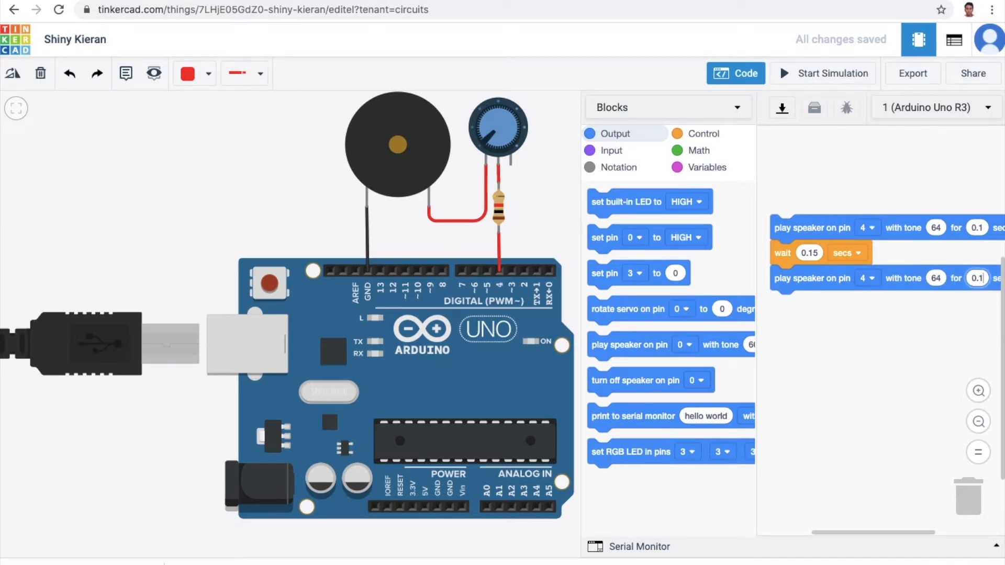
Attach a wait block of 0.3 seconds below the second play speaker block
click(699, 134)
drag(593, 202, 775, 315)
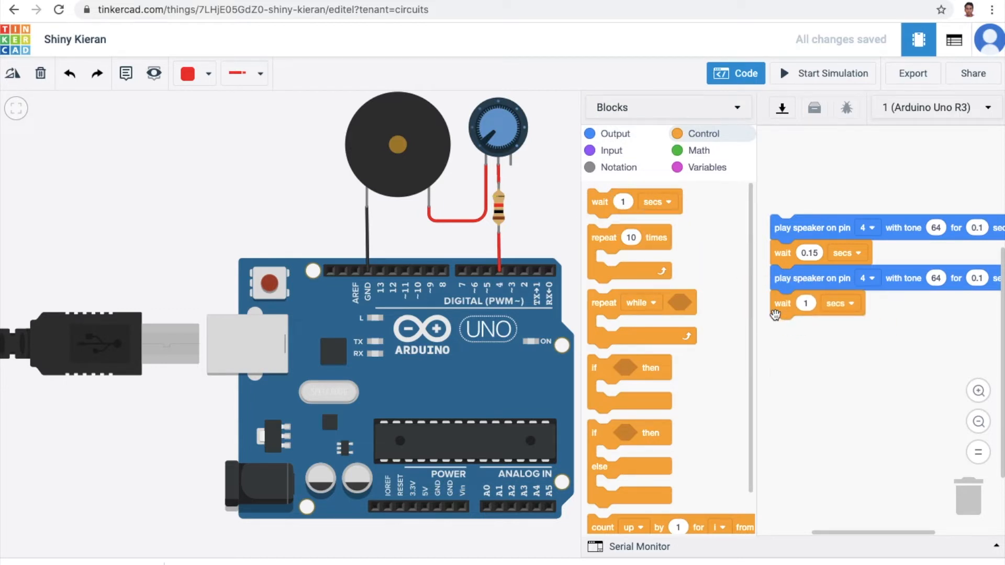
text(0.3)
Attach a third play speaker block on pin 4 with tone 64 for 0.1 seconds below the 0.3-second wait
click(625, 137)
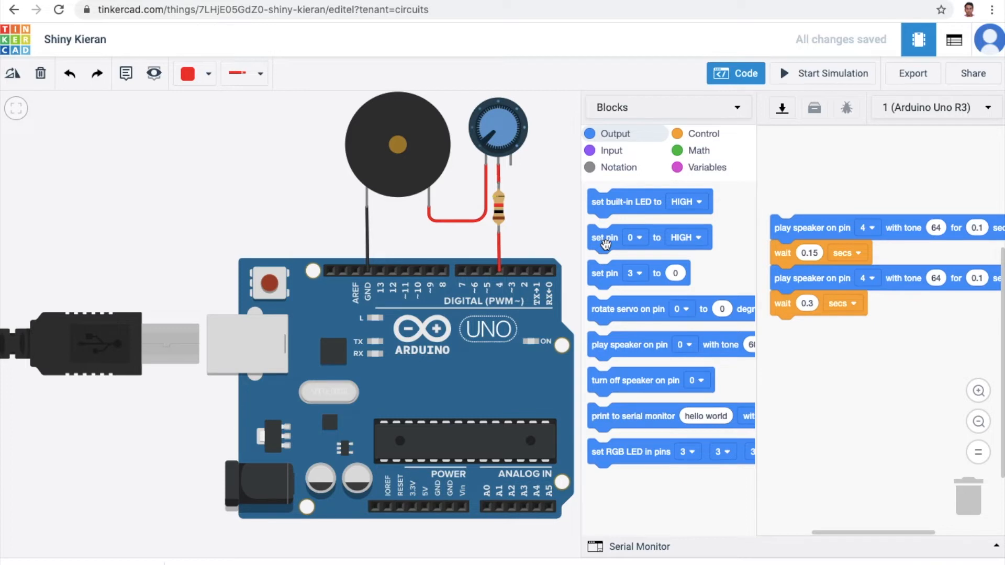
drag(607, 343, 793, 330)
click(869, 329)
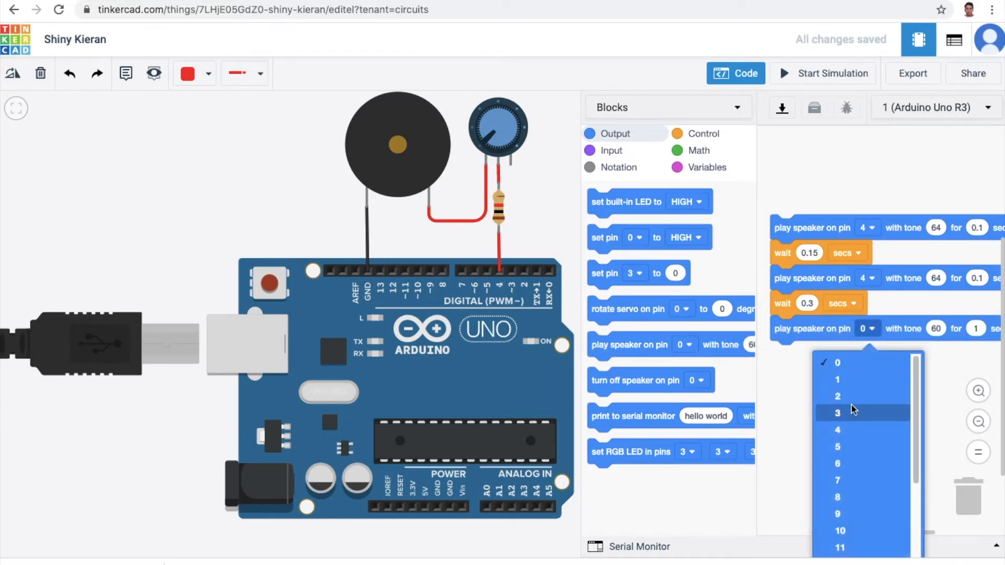
click(849, 428)
click(935, 328)
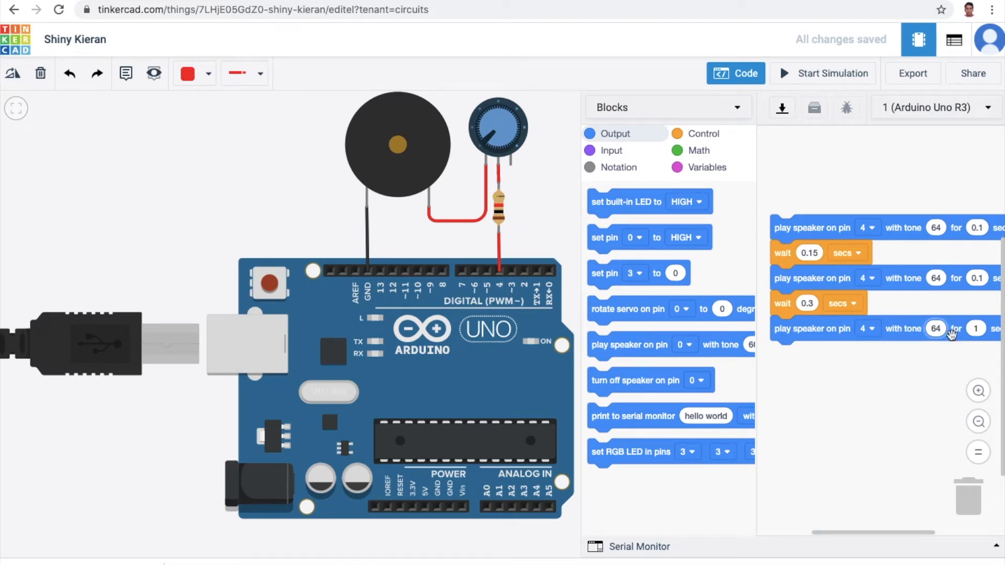
click(975, 328)
text(0.1)
Attach a wait block of 0.3 seconds below the third play speaker block
click(711, 132)
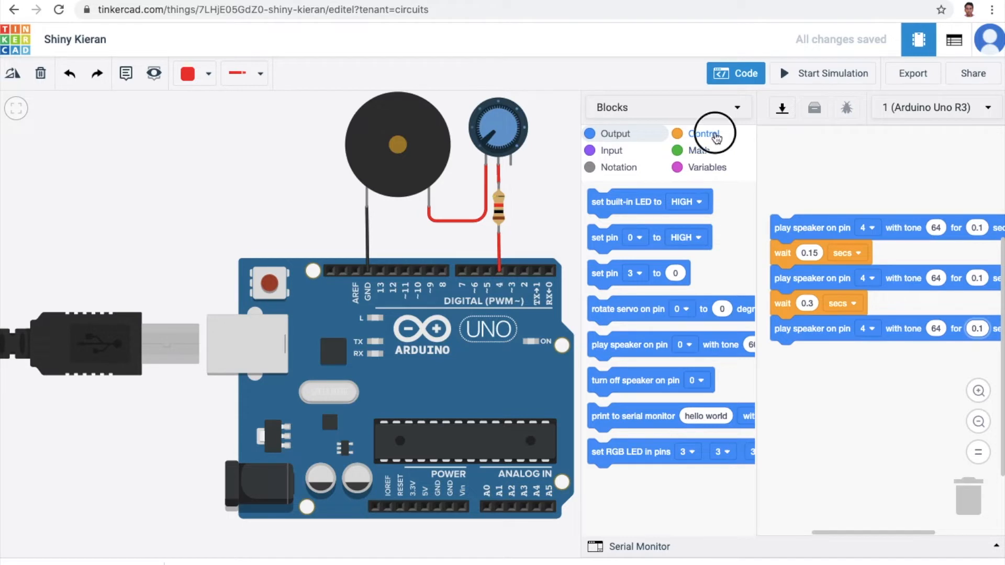
drag(602, 205, 792, 360)
click(803, 354)
text(0.1)
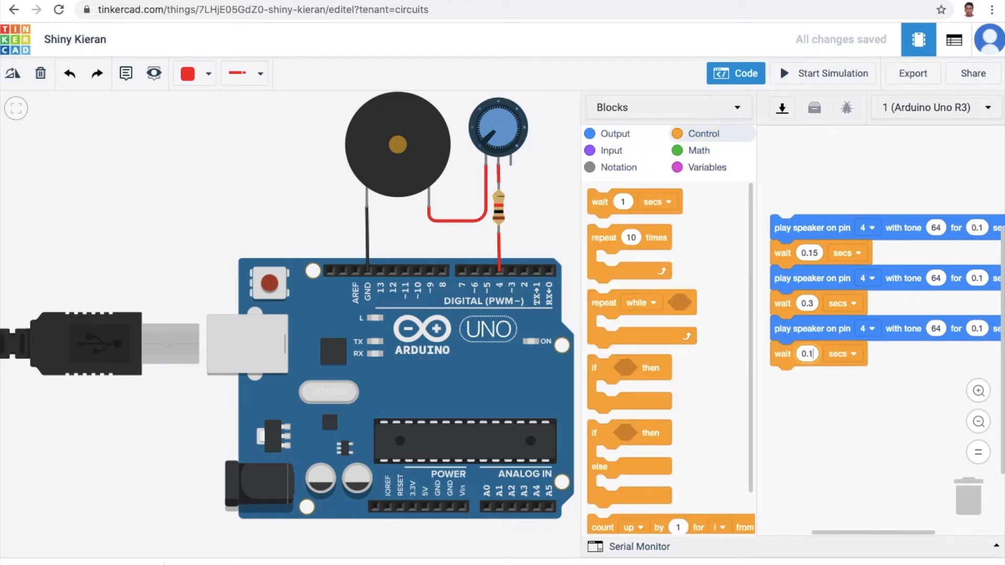
key(BackSpace)
text(3)
Attach a fourth play speaker block on pin 4 with tone 60 for 0.1 seconds and move the block stack up
click(614, 138)
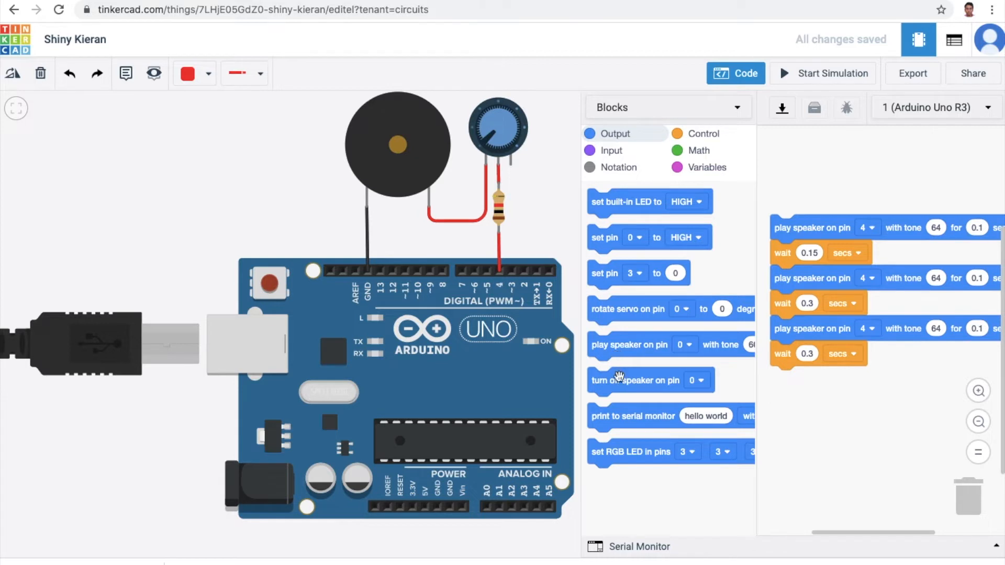
drag(615, 347, 835, 382)
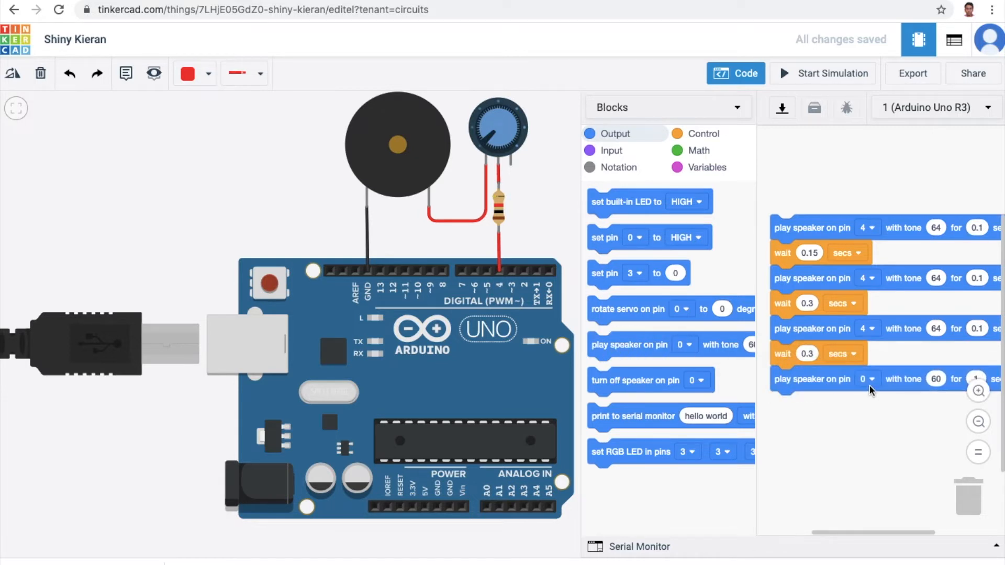
click(866, 379)
click(858, 220)
text(6)
key(Tab)
text(0.1)
drag(791, 221, 787, 159)
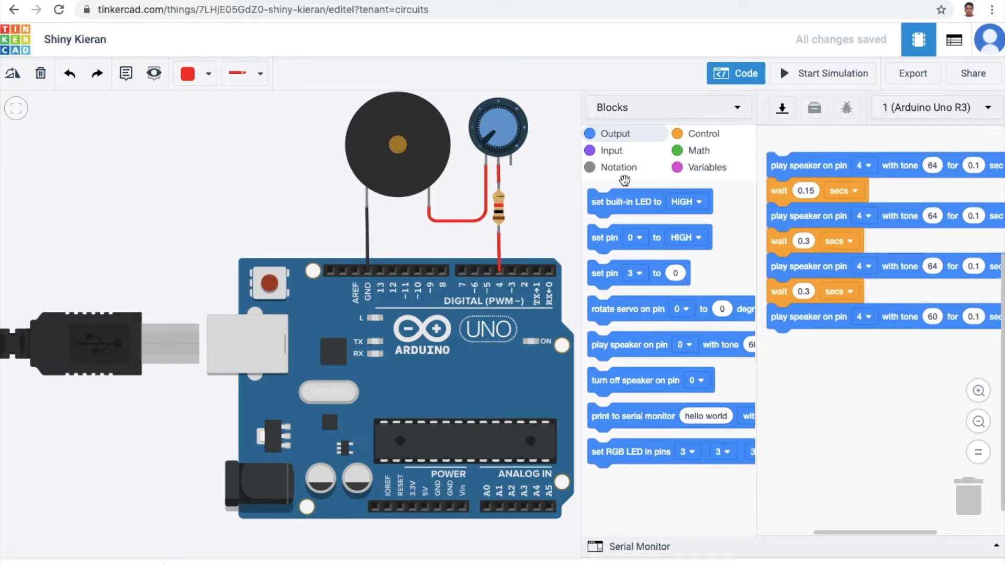
Attach a wait block of 0.1 seconds below the fourth play speaker block
click(693, 135)
drag(600, 200, 766, 349)
click(808, 342)
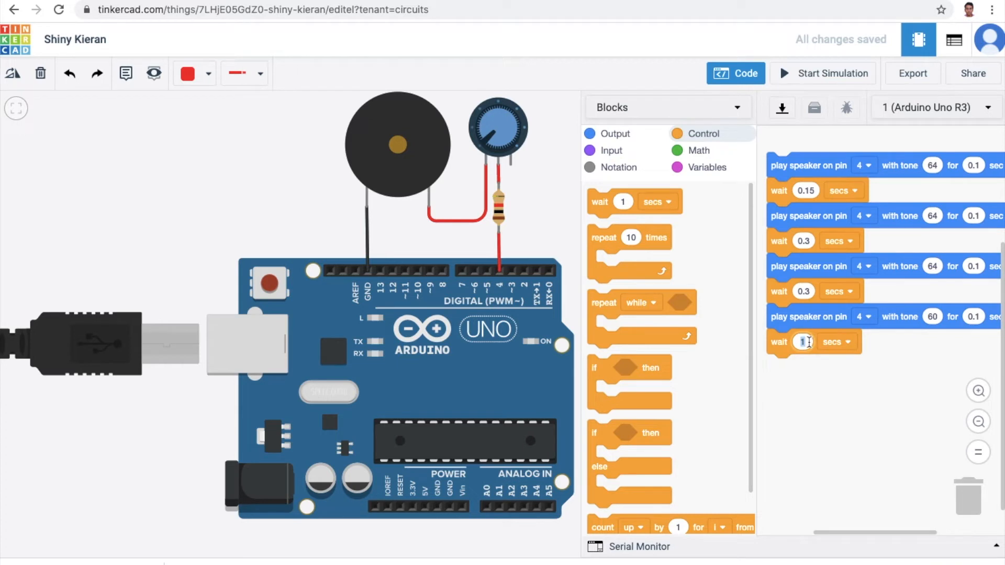
text(0.1)
Attach a fifth play speaker block on pin 4 with tone 64 for 0.1 seconds below the 0.1-second wait
click(607, 133)
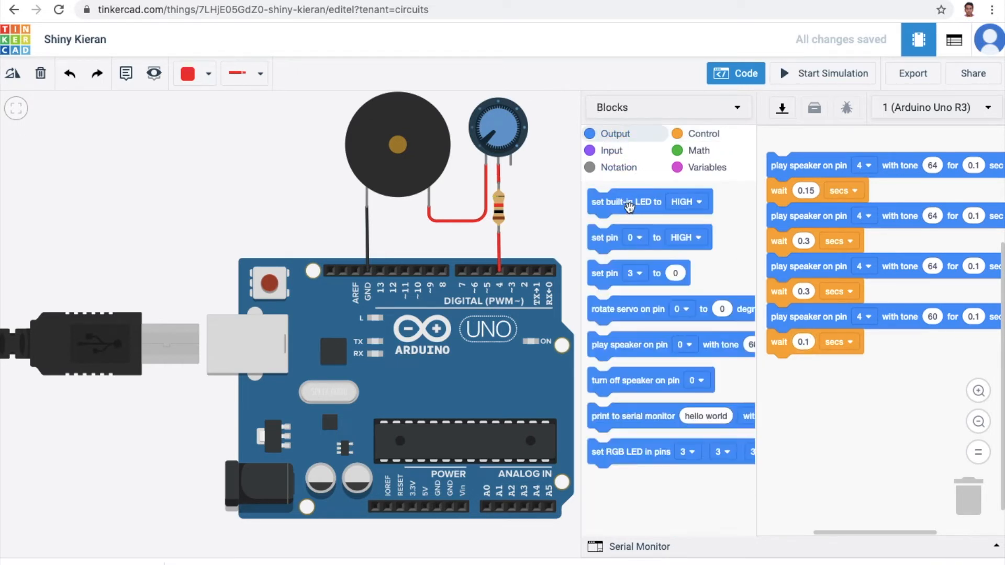
drag(622, 348, 792, 393)
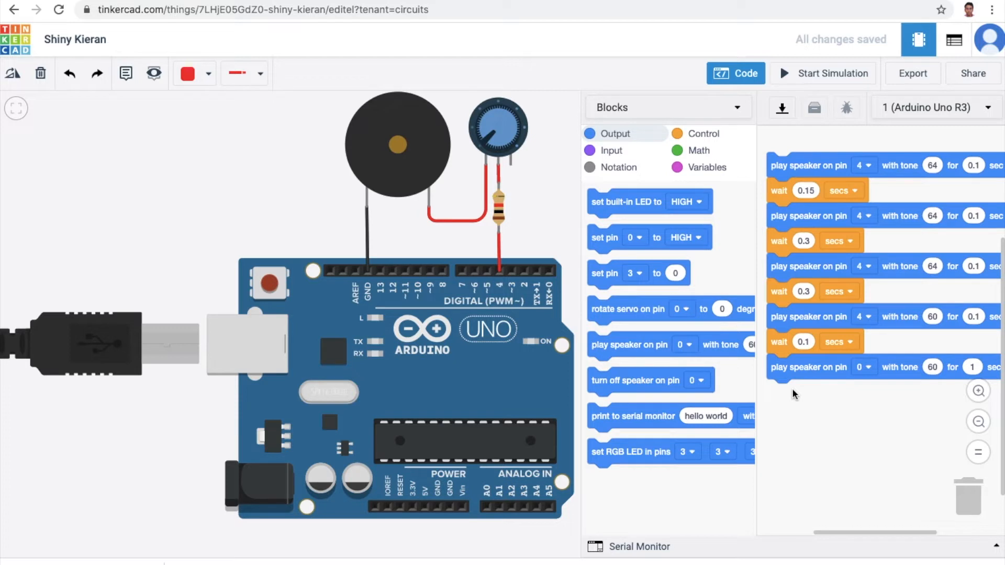
click(863, 370)
click(836, 207)
text(6)
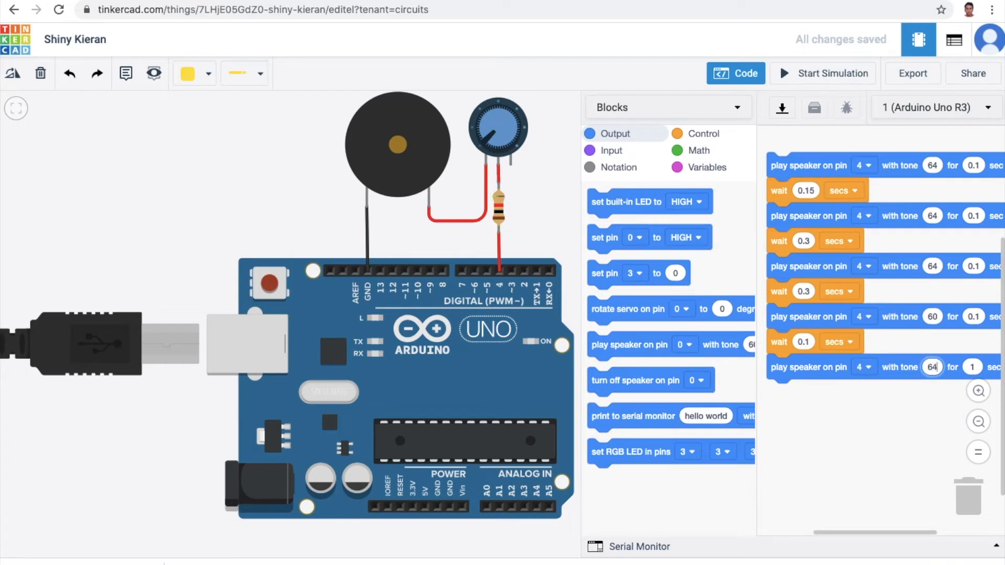
click(977, 366)
text(0.1)
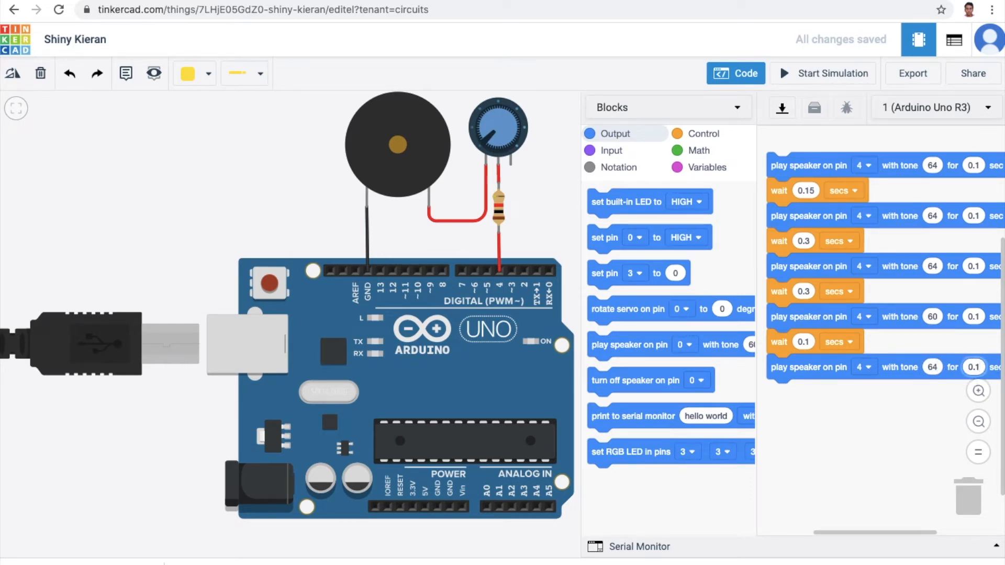
Attach a wait block of 0.3 seconds below the fifth play speaker block
click(692, 135)
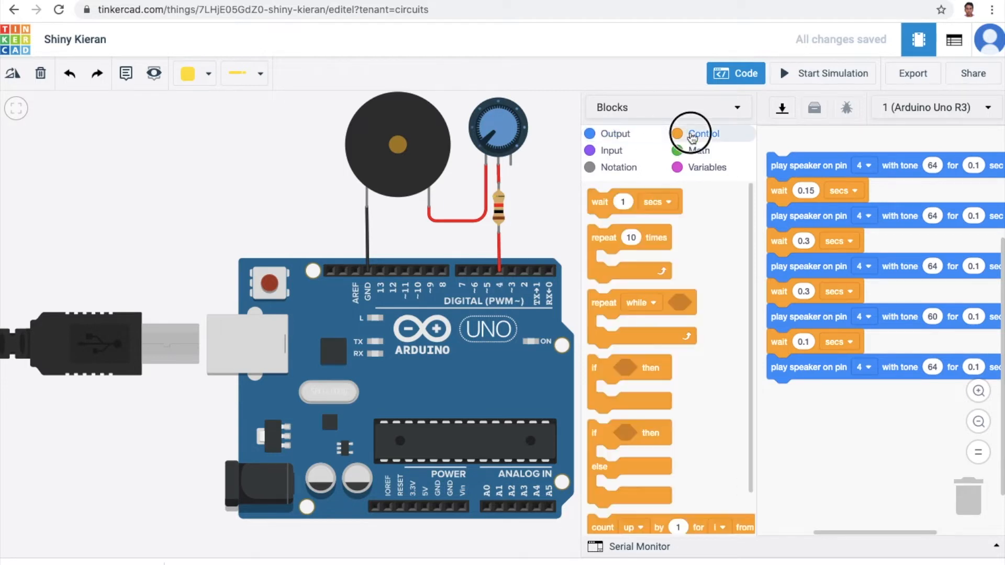
drag(623, 200, 805, 393)
click(805, 392)
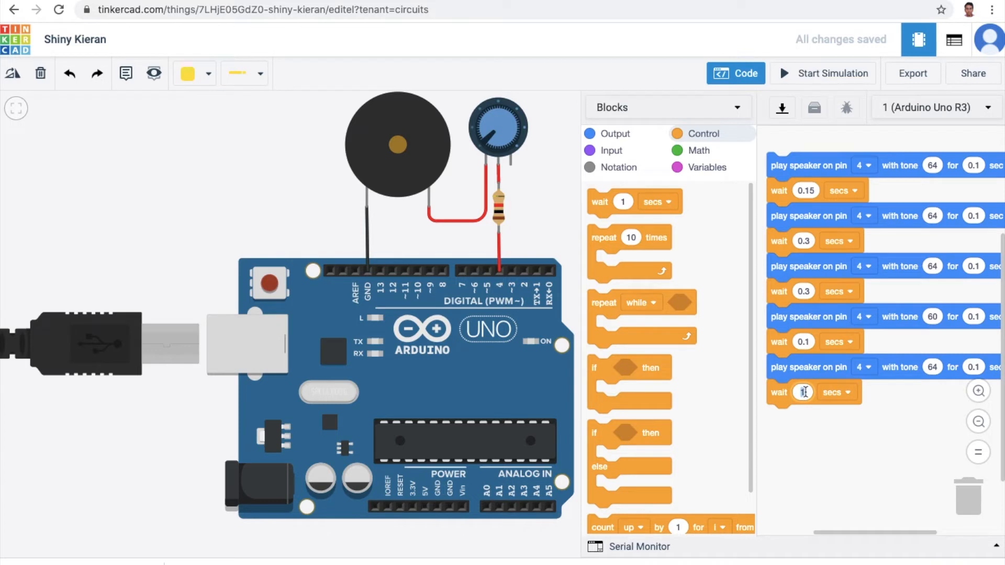
text(0.3)
Attach a sixth play speaker block on pin 4 with tone 67 for 0.1 seconds at the end of the stack
click(600, 132)
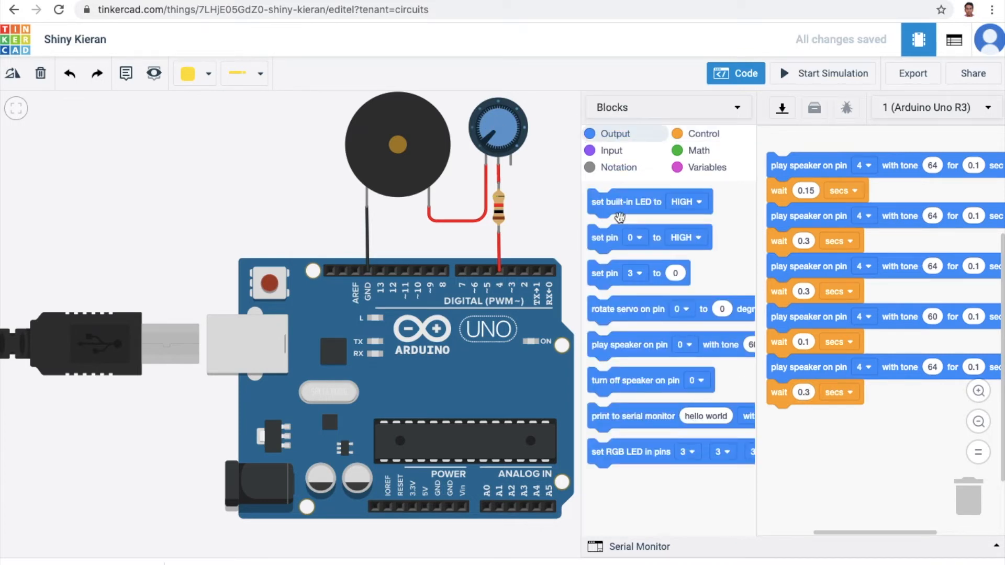
drag(617, 348, 842, 418)
click(865, 418)
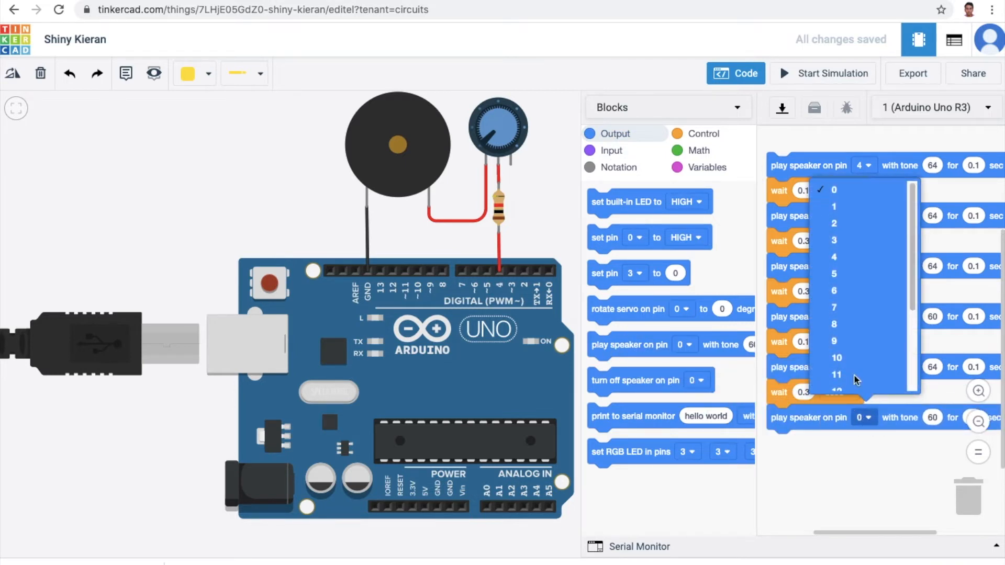
click(859, 252)
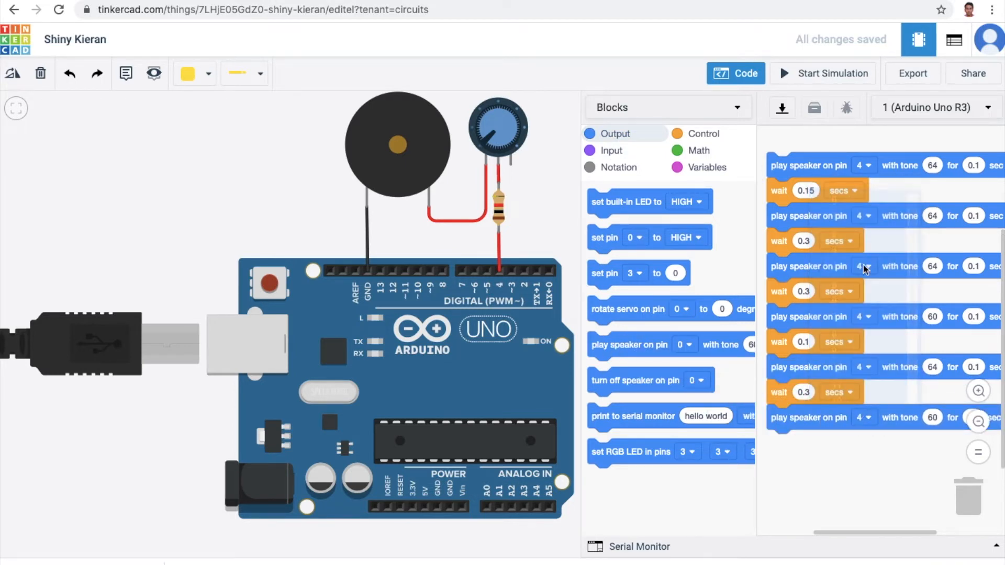
click(969, 417)
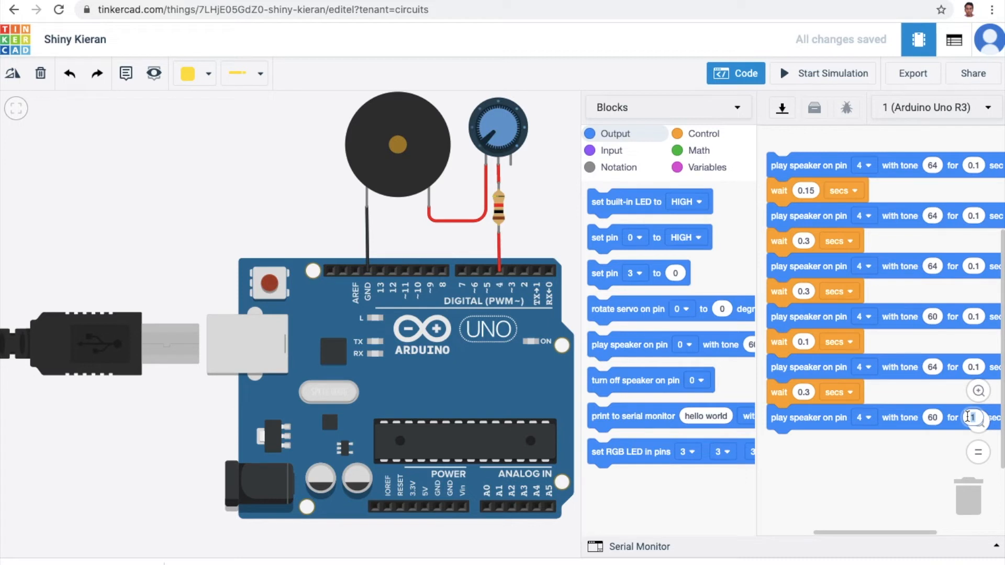
text(0.1)
click(855, 458)
click(936, 417)
text(67)
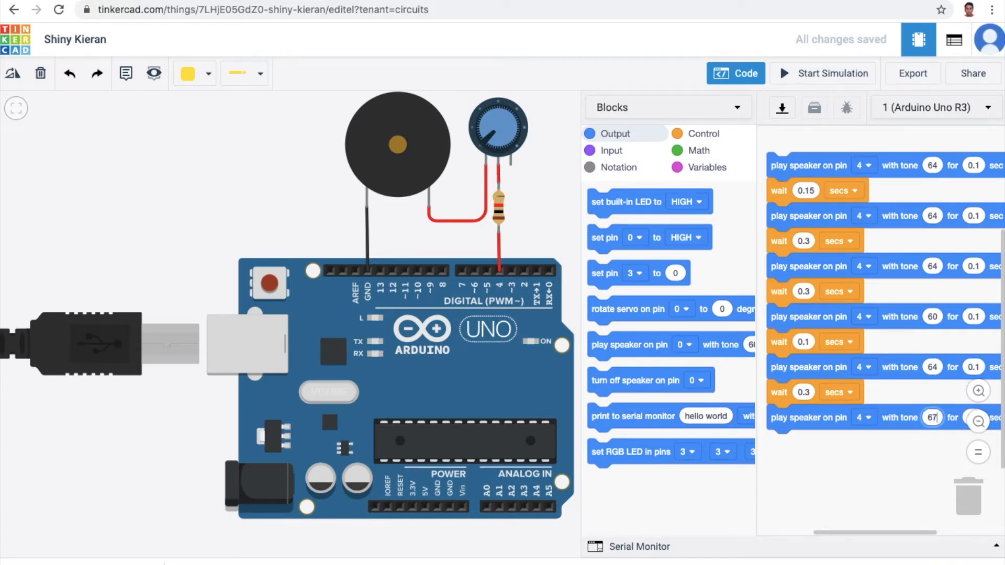
click(858, 457)
Attach a wait block of 0.55 seconds below the sixth play speaker block
click(685, 134)
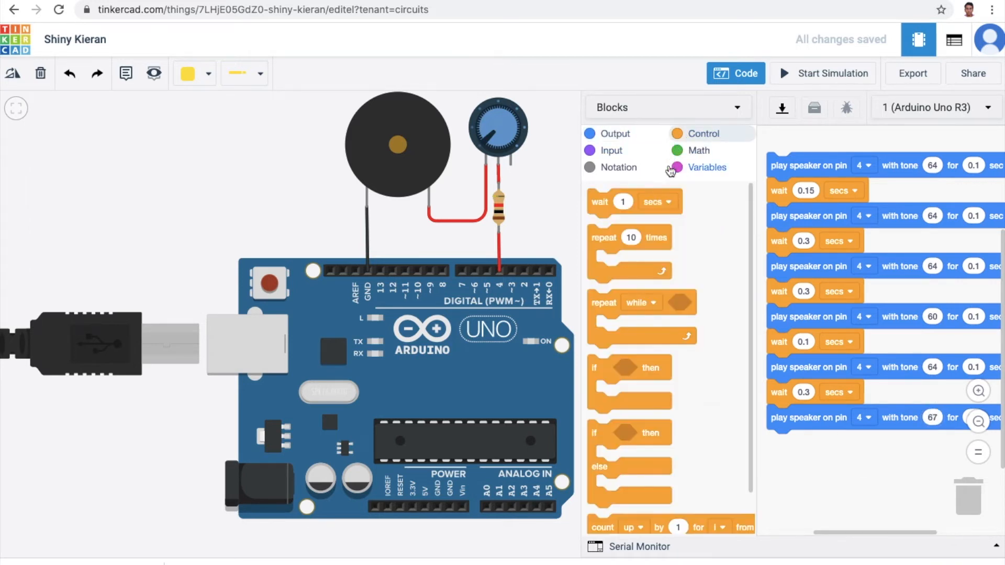
drag(596, 201, 788, 445)
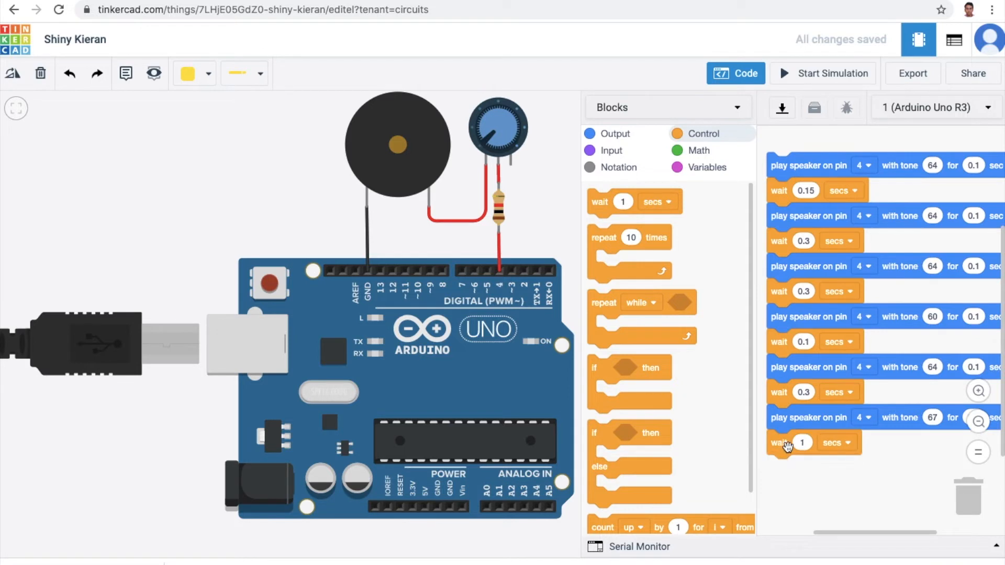
click(800, 443)
text(0.55)
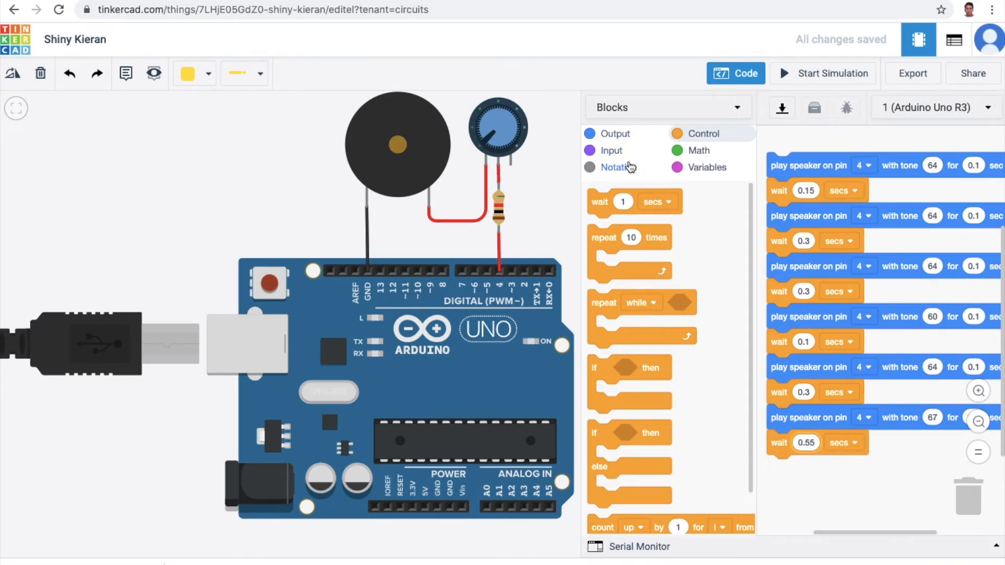
Attach a seventh play speaker block on pin 4 with tone 55 for 0.1 seconds below the 0.55-second wait
click(608, 135)
drag(606, 352, 790, 485)
click(862, 468)
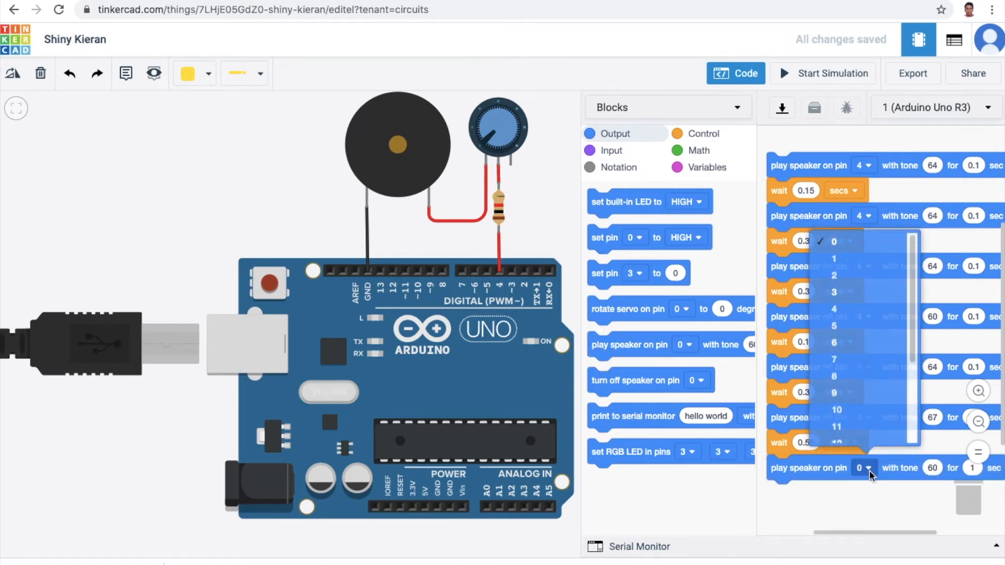
click(846, 304)
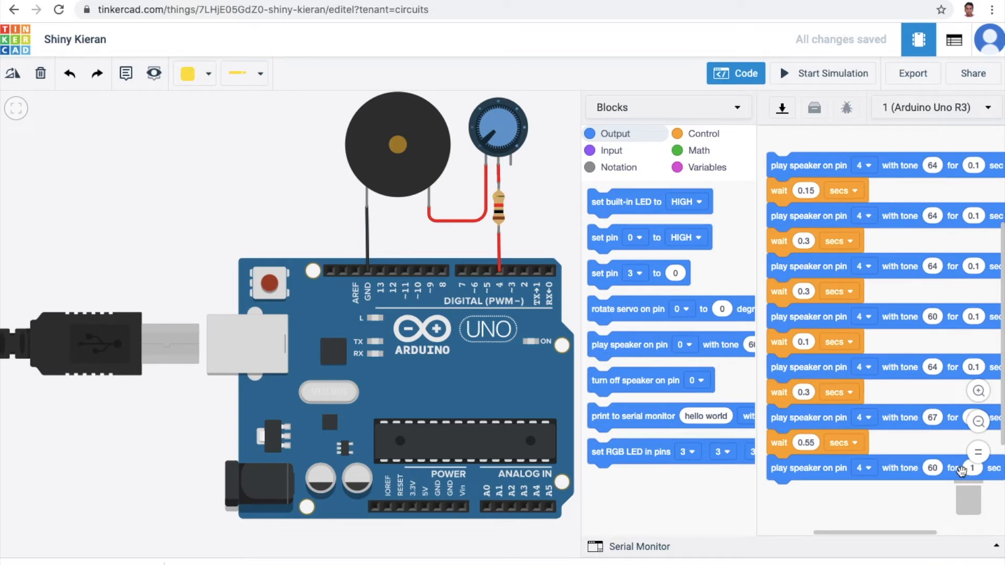
click(934, 468)
text(55)
click(974, 468)
text(0.1)
Attach a wait block of 2 seconds below the seventh play speaker block
click(724, 137)
drag(600, 202, 806, 505)
click(801, 492)
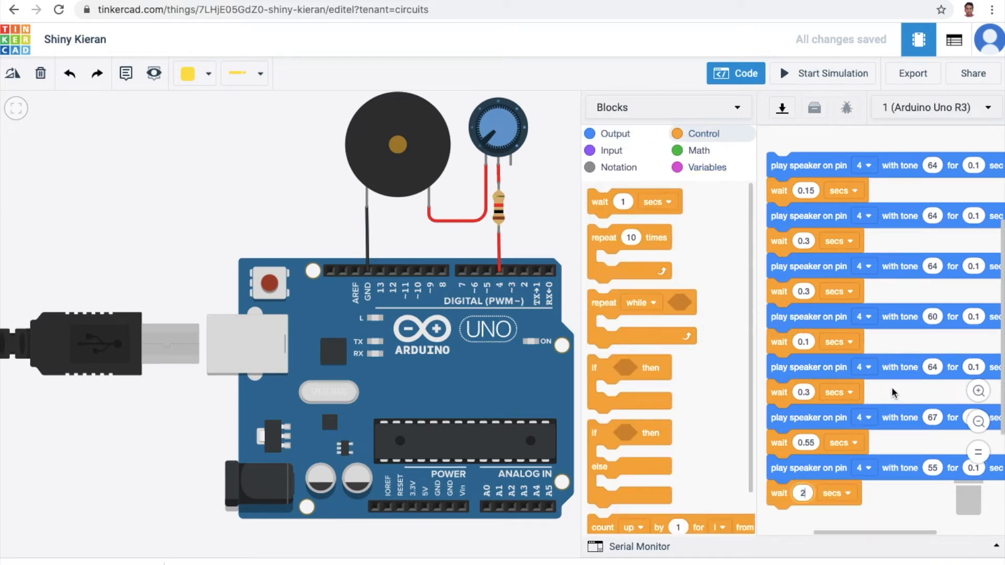
click(896, 503)
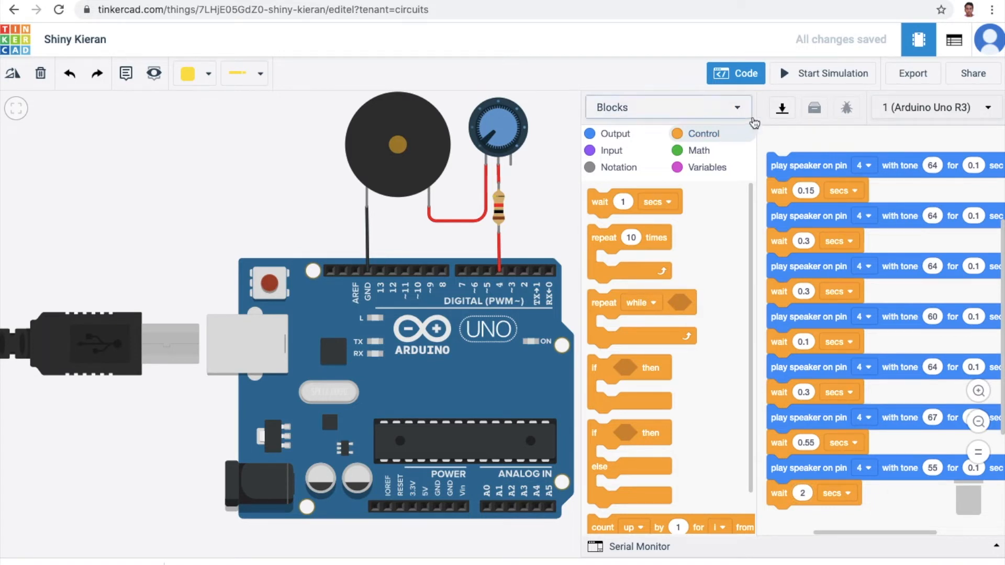
Test the tune in the simulation while turning the potentiometer knob up and back, ending with the simulation stopped
click(849, 83)
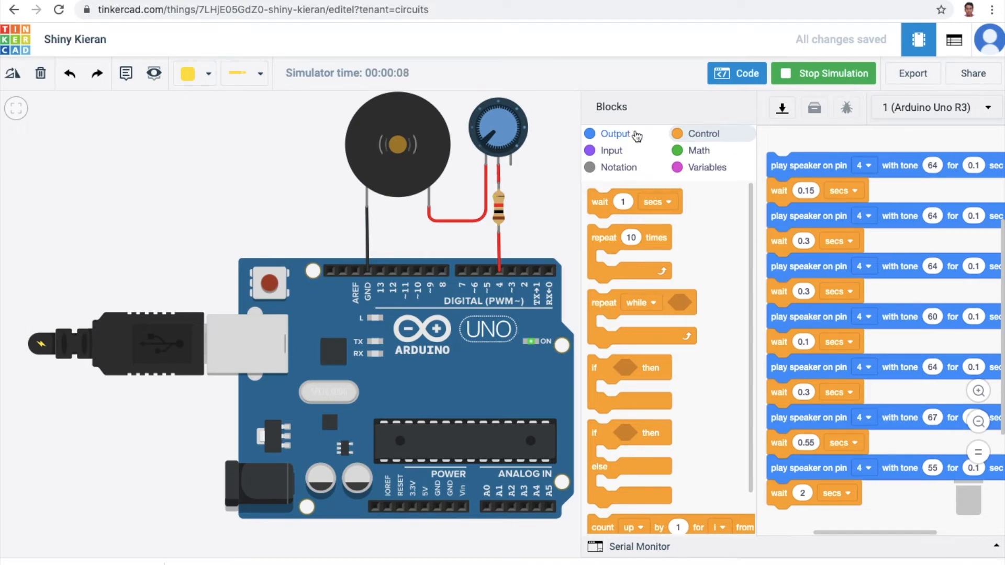
drag(481, 130, 481, 143)
click(482, 143)
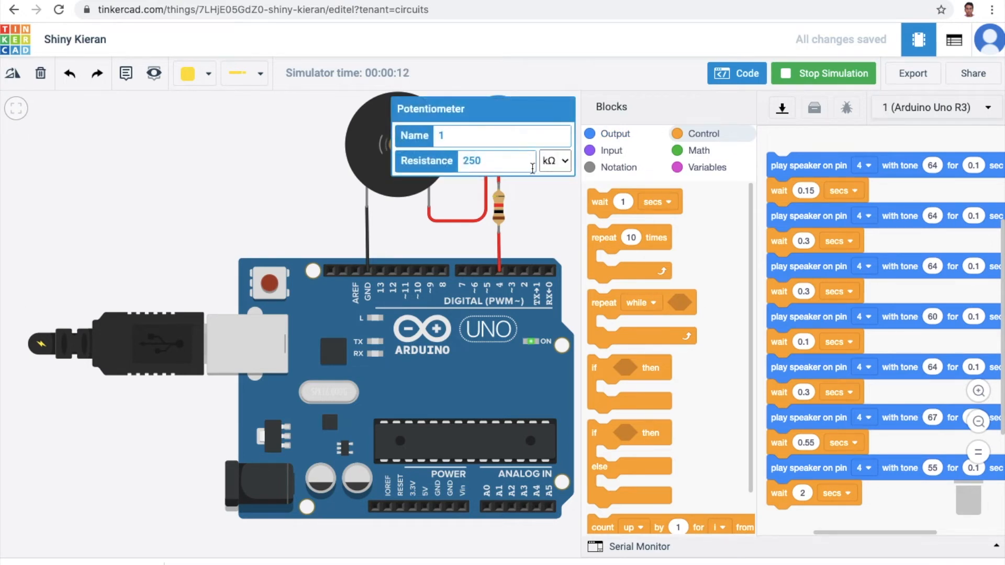
drag(501, 144, 508, 113)
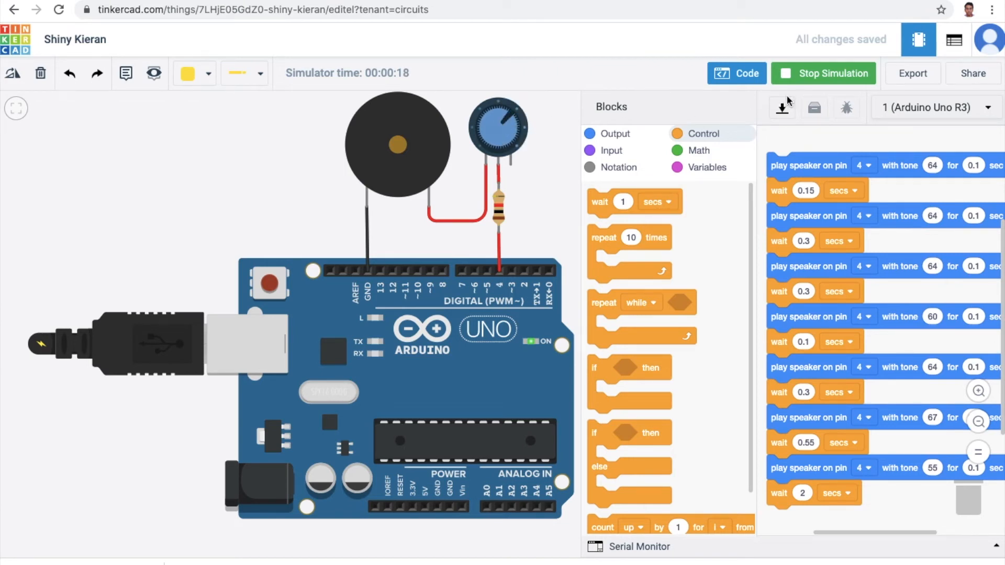
drag(523, 116, 486, 138)
click(835, 76)
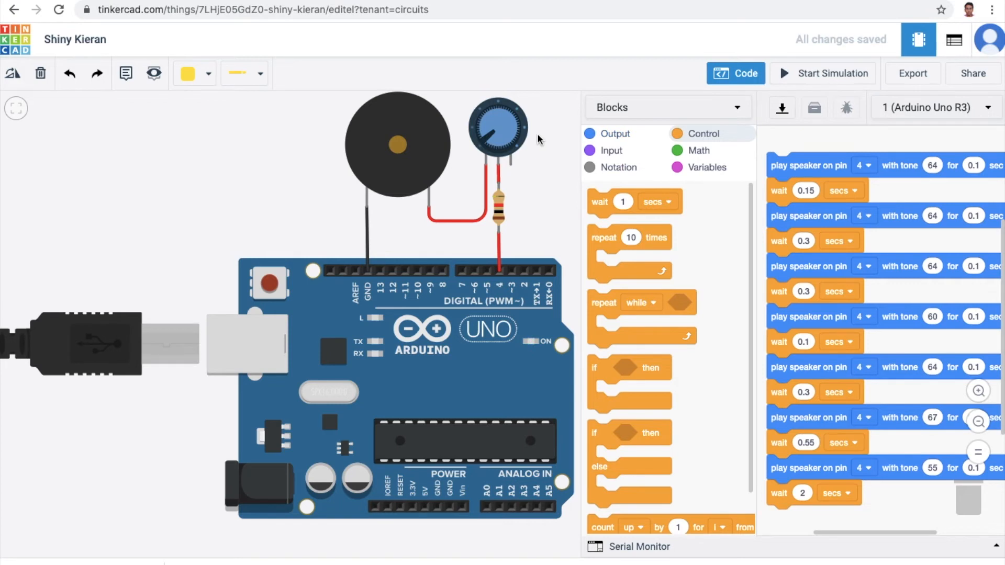
Set the potentiometer's resistance to 5 kΩ
click(518, 141)
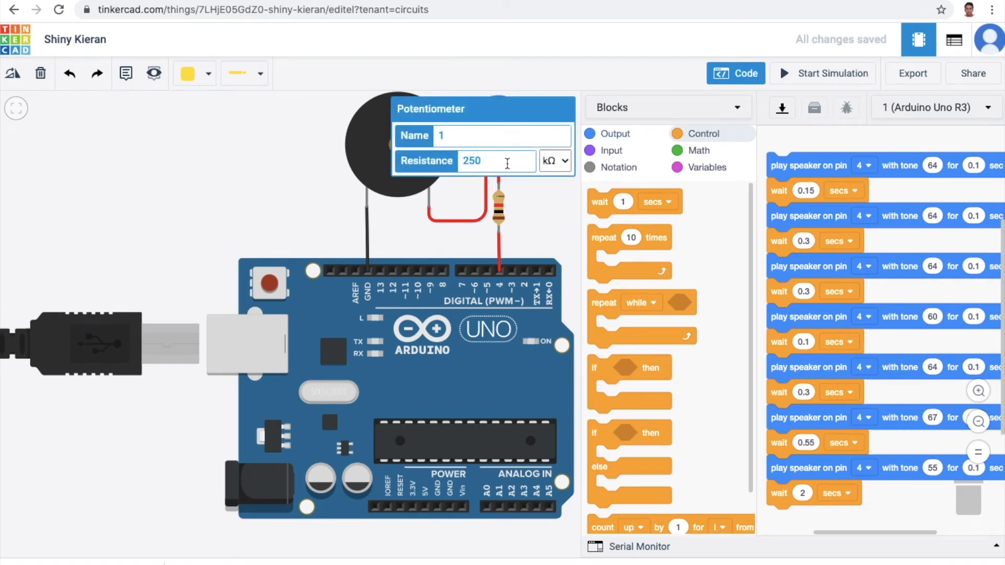
drag(516, 165, 418, 163)
text(5)
click(556, 204)
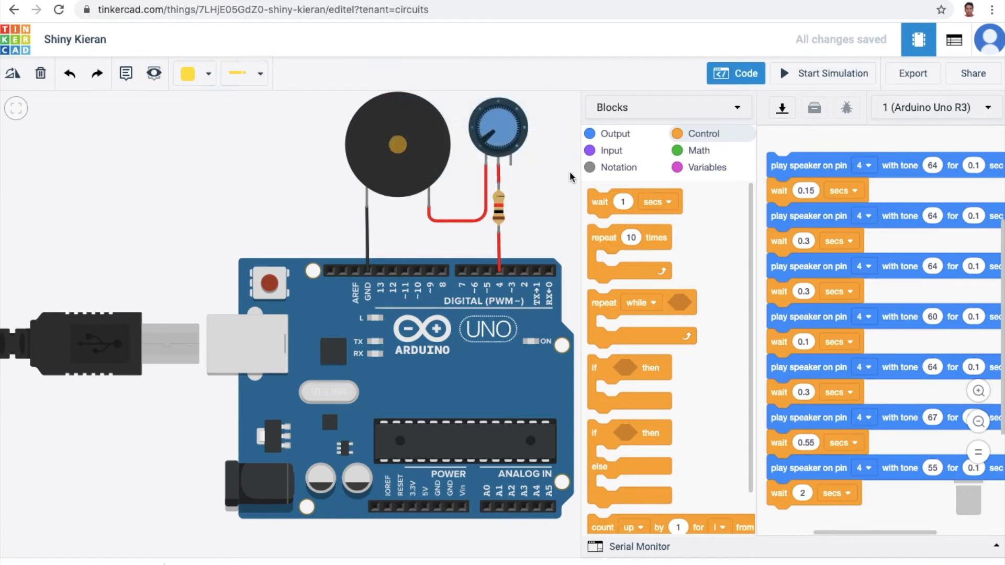
Rerun the simulation to test the 5 kΩ potentiometer over its range, ending with the simulation stopped and the code editor closed
click(835, 65)
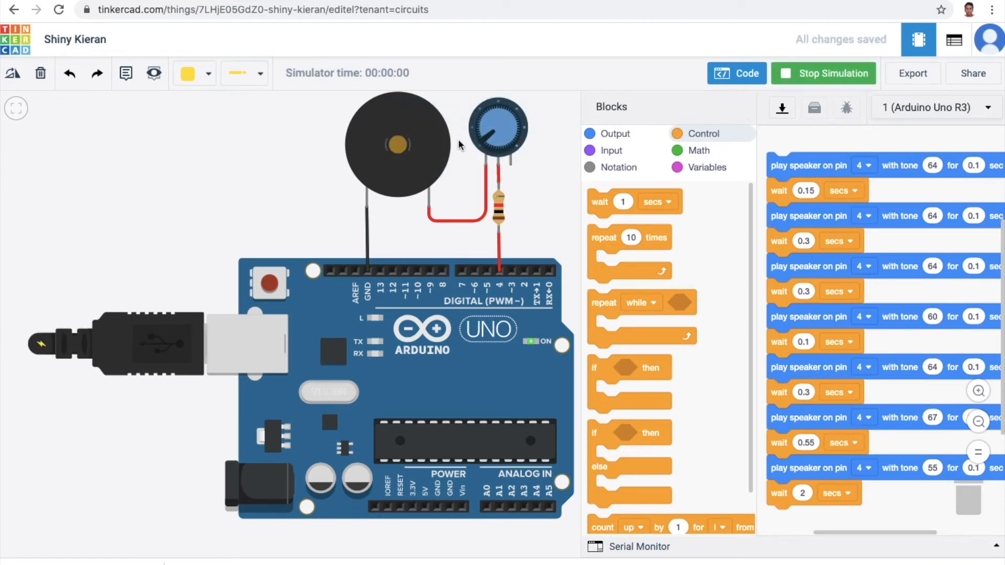
drag(486, 140, 517, 119)
click(517, 121)
drag(517, 121, 471, 162)
click(838, 82)
click(737, 73)
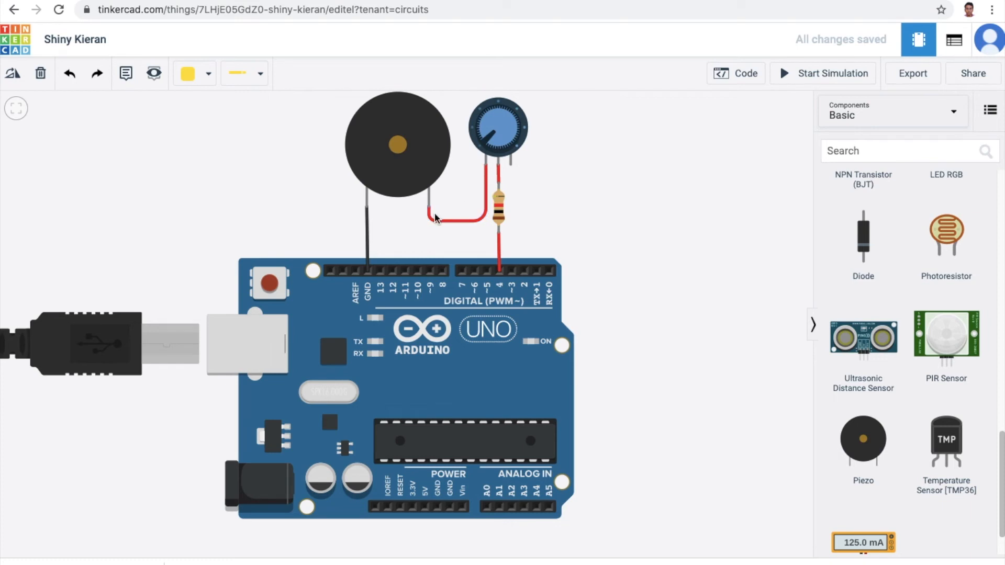
Add an oscilloscope from the full component library above the Arduino, beside the piezo
drag(1000, 460, 990, 143)
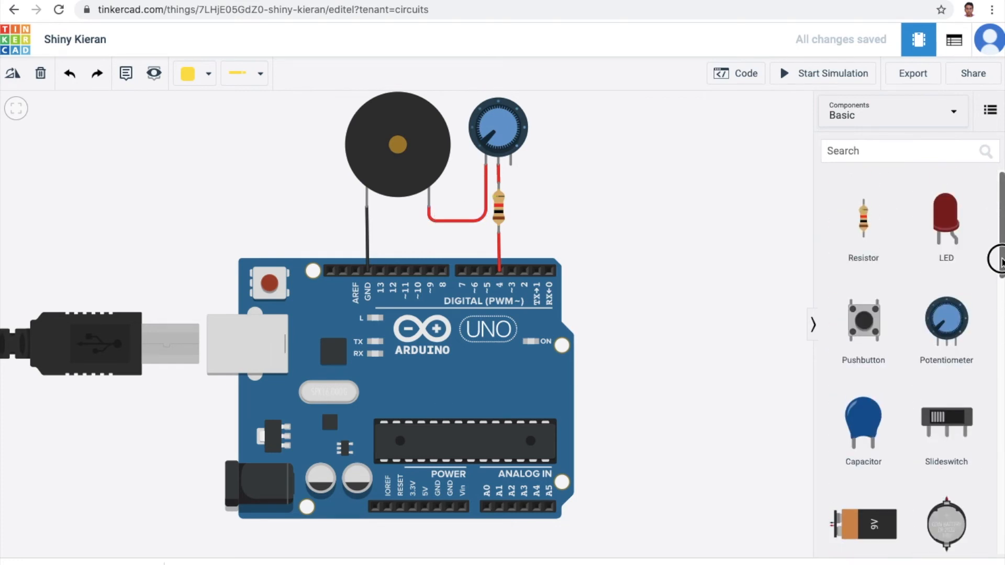
drag(998, 216, 998, 405)
click(937, 116)
click(896, 171)
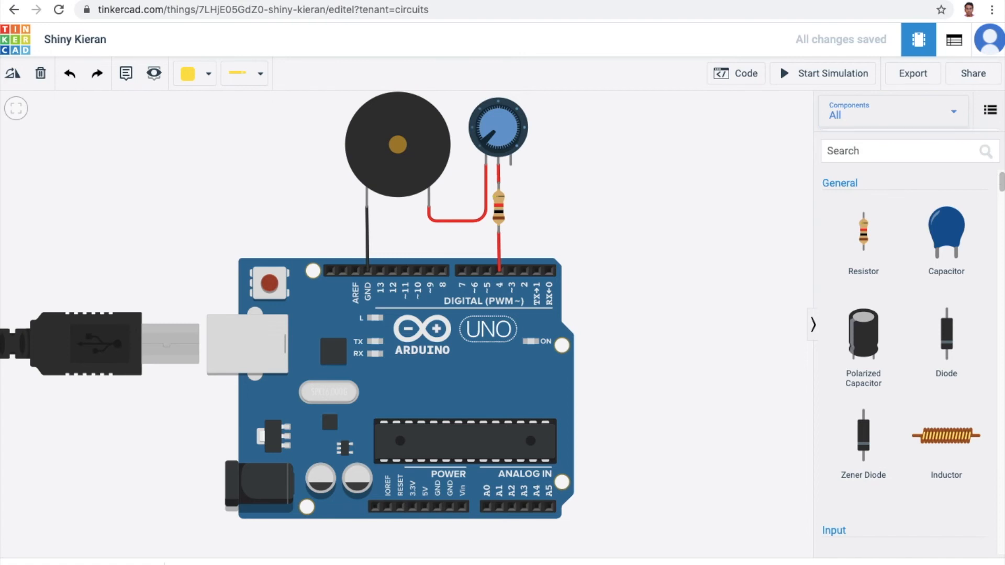
drag(998, 180, 1000, 395)
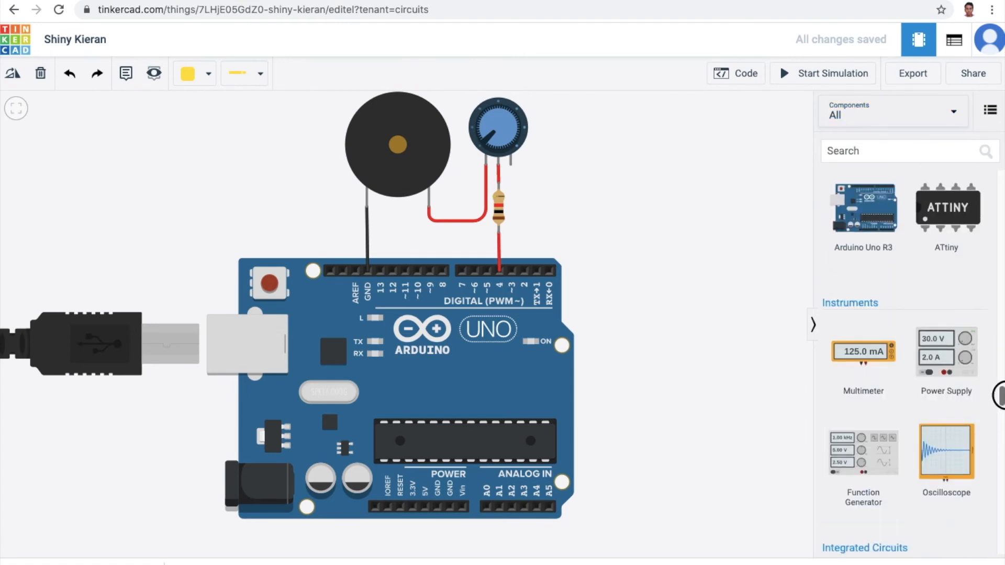
drag(934, 442, 223, 260)
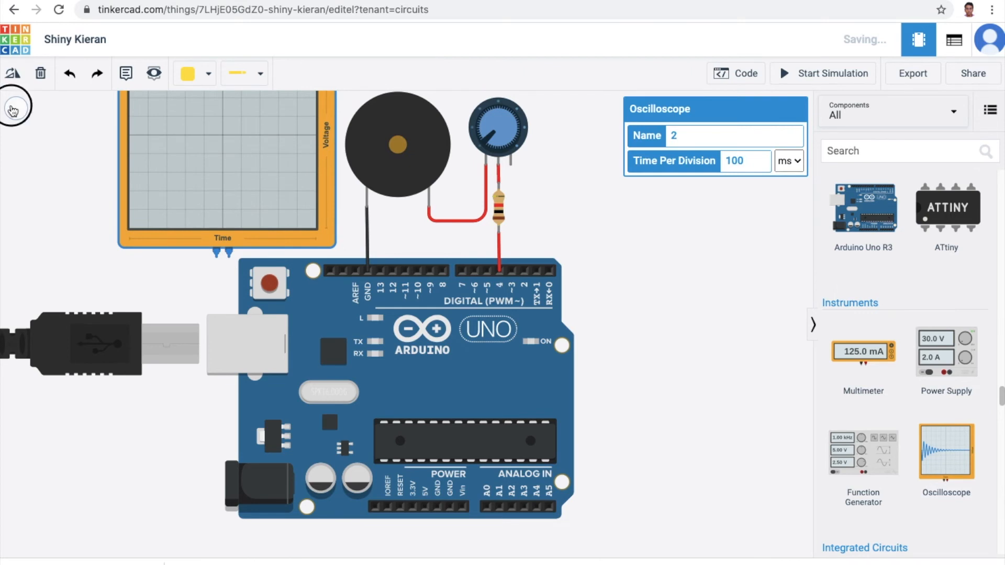
Set the oscilloscope's time per division to 10 ms
click(16, 108)
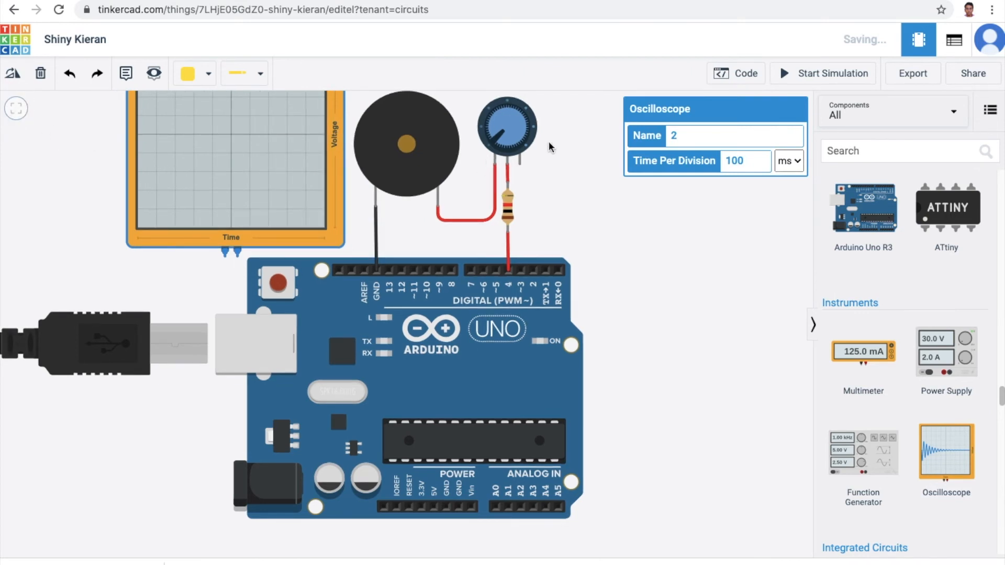
drag(258, 184, 218, 153)
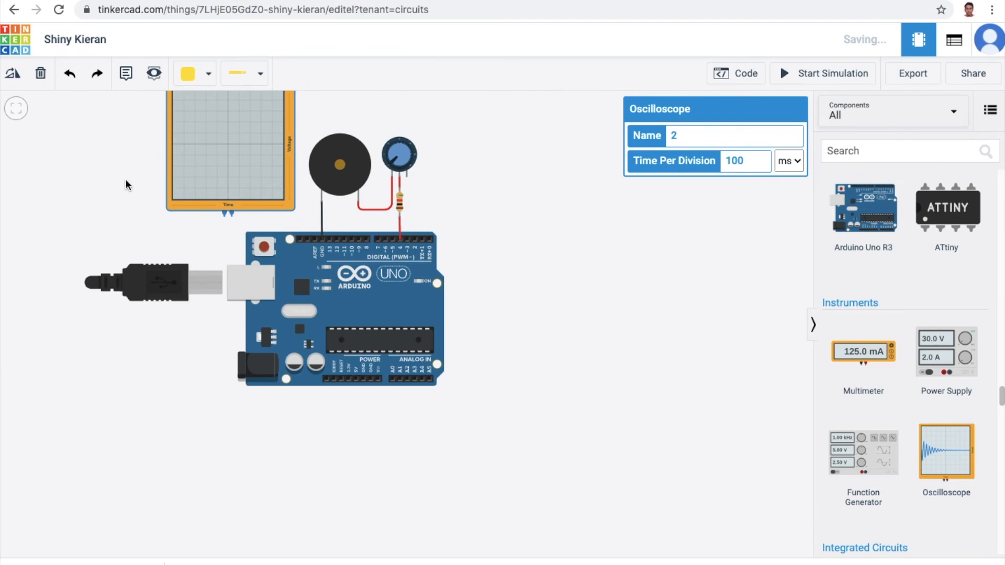
click(117, 170)
key(f)
click(244, 205)
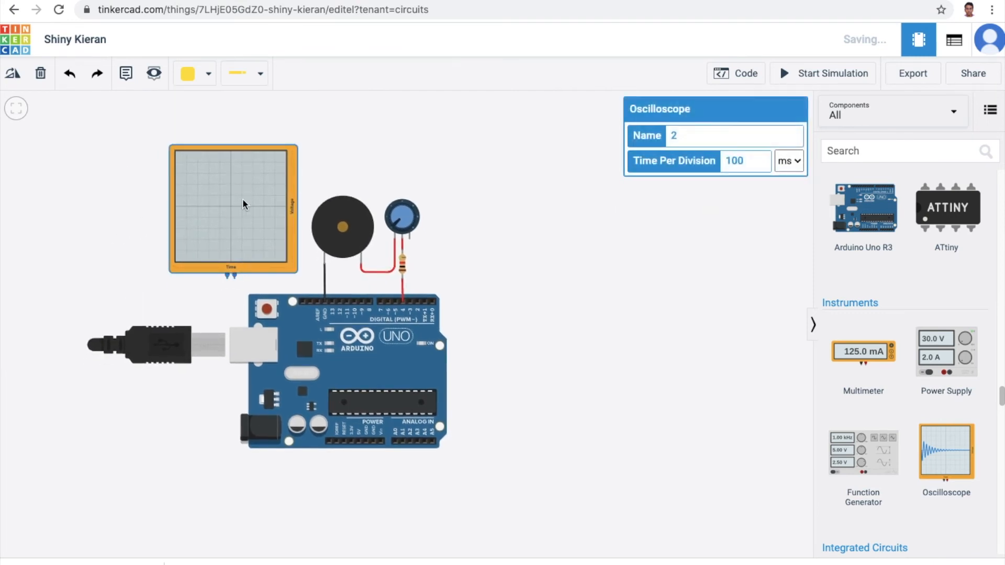
double_click(743, 162)
text(10)
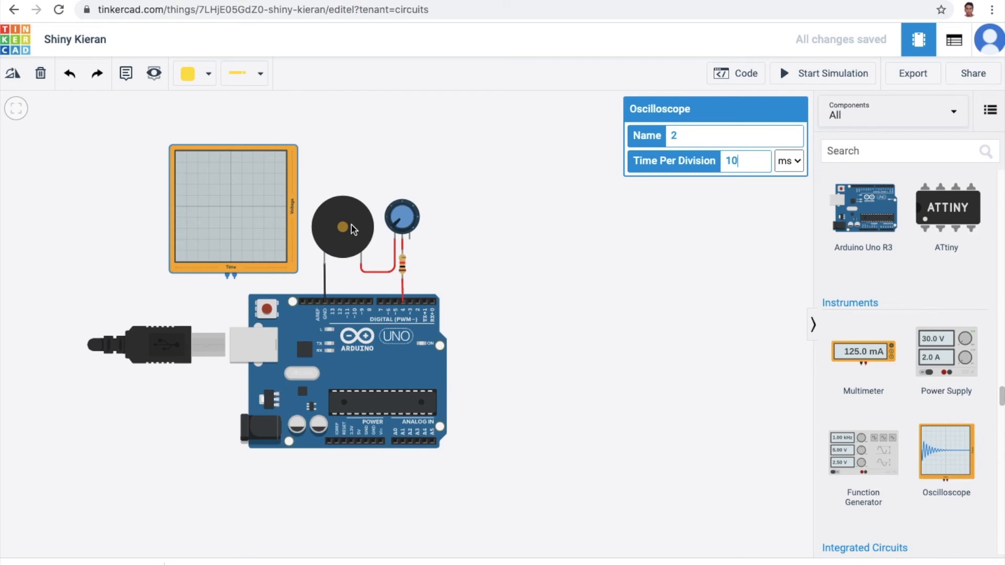
click(234, 280)
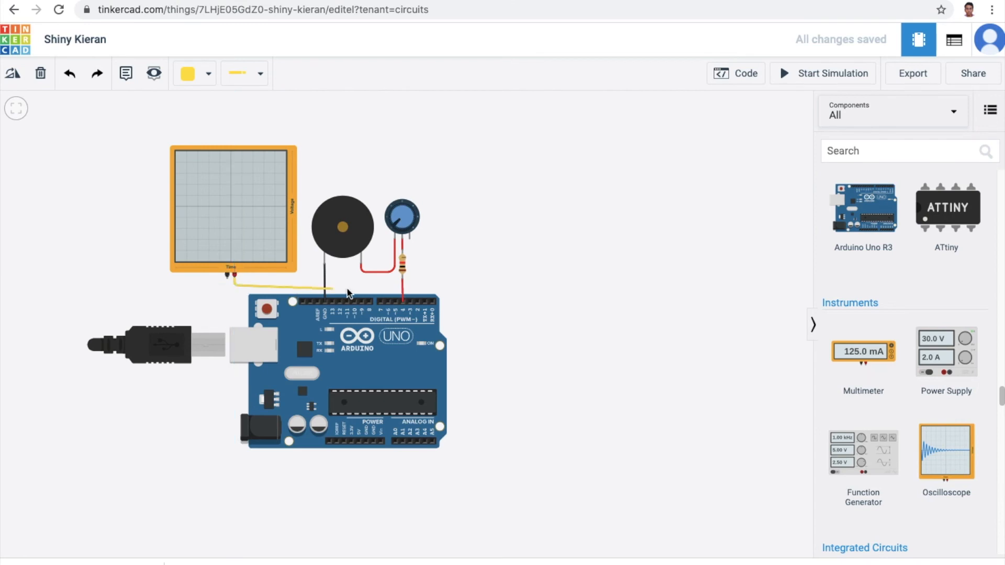
click(362, 270)
drag(362, 270, 361, 265)
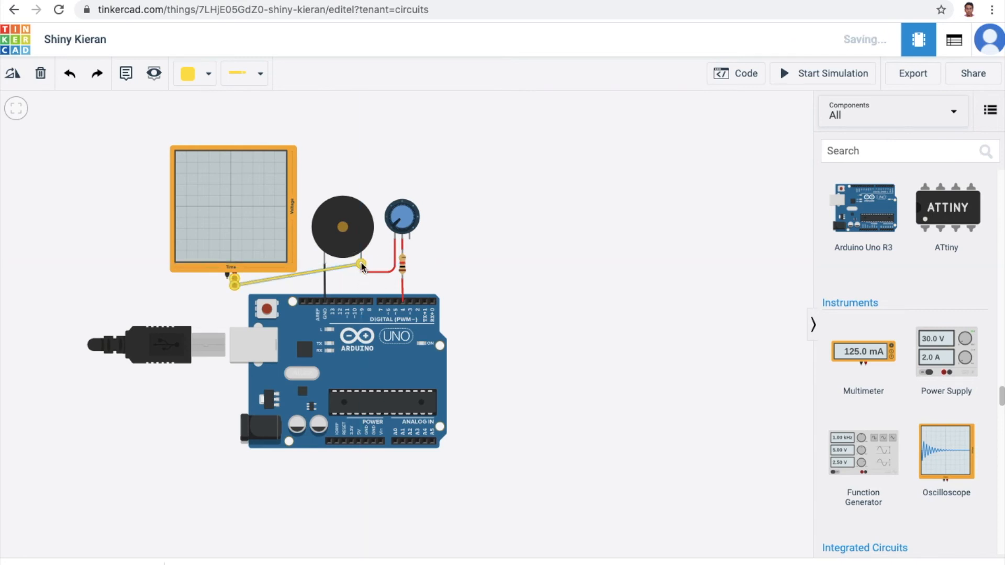
click(325, 266)
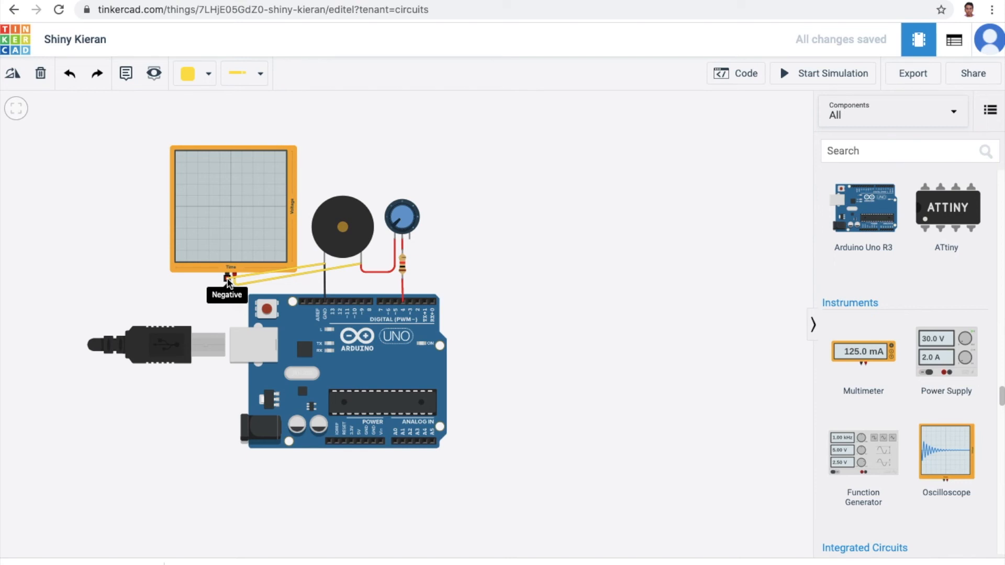
key(Escape)
click(304, 274)
drag(360, 264, 324, 269)
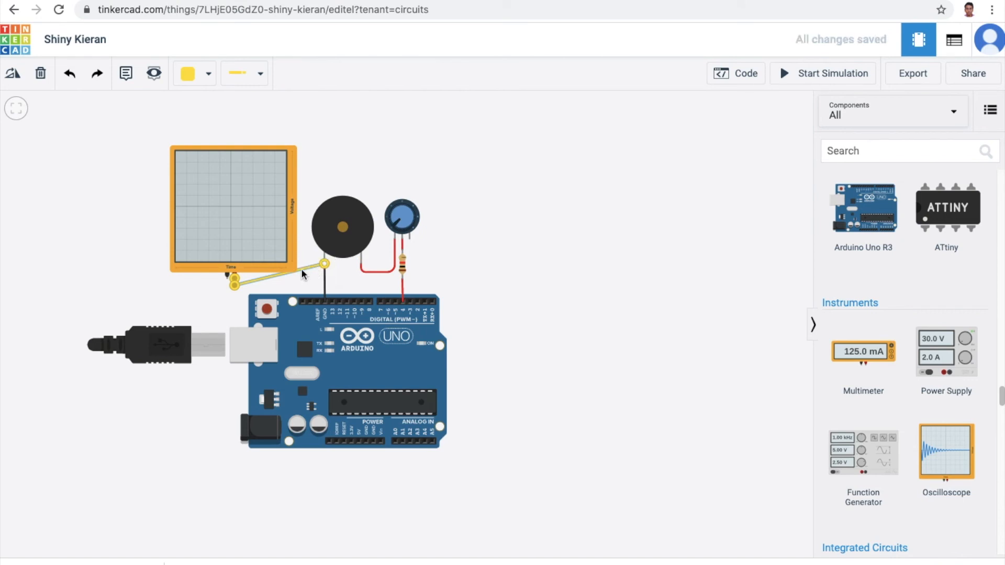
key(Delete)
Wire the oscilloscope's positive terminal to the piezo's grounded left leg and its negative terminal to the piezo's right leg
click(324, 263)
click(251, 286)
click(233, 277)
click(225, 277)
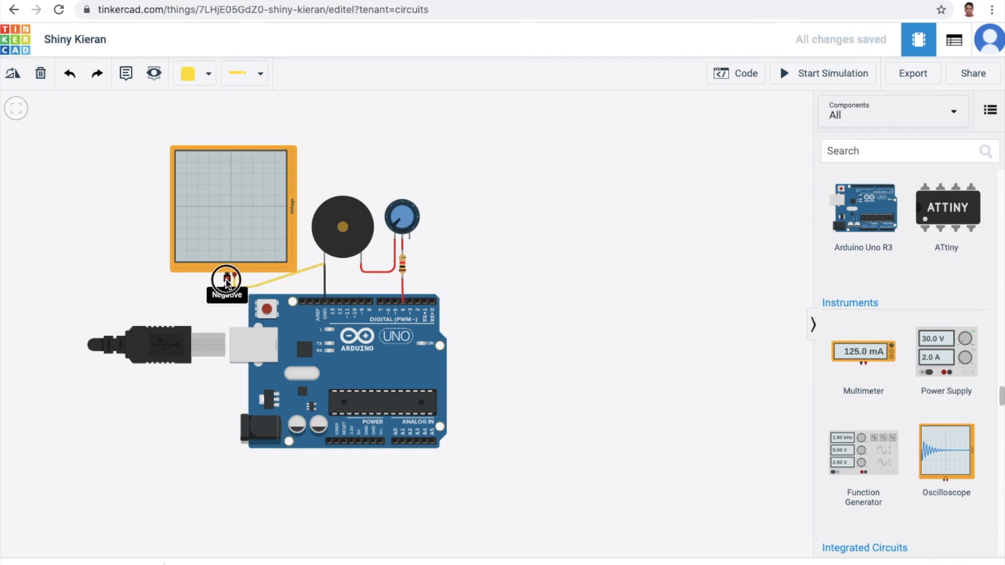
click(227, 294)
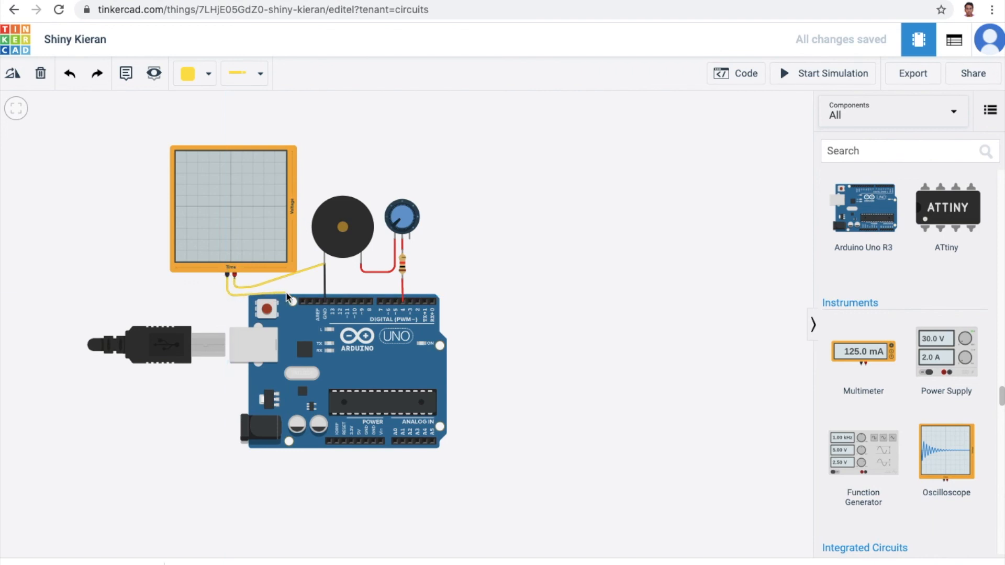
click(359, 292)
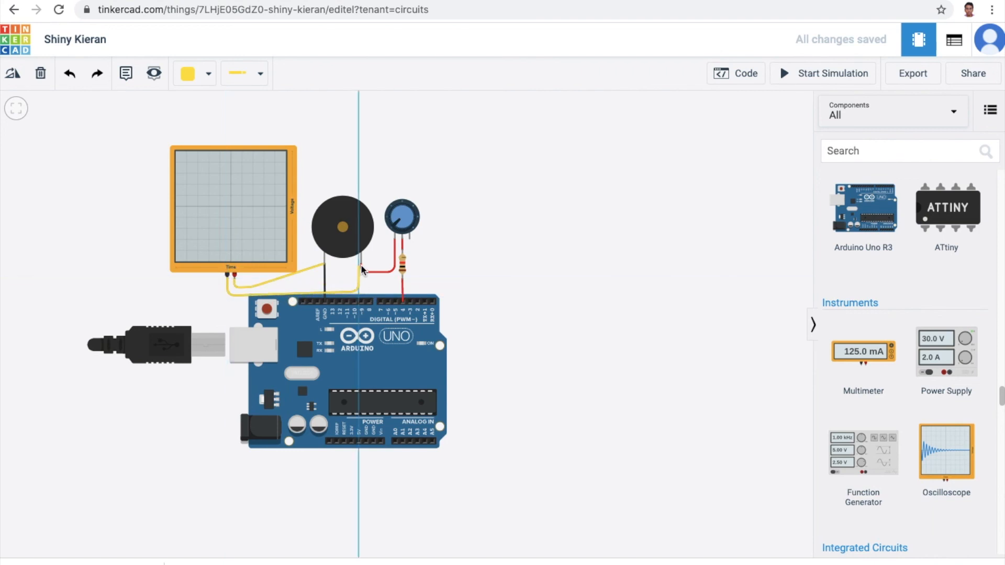
click(362, 266)
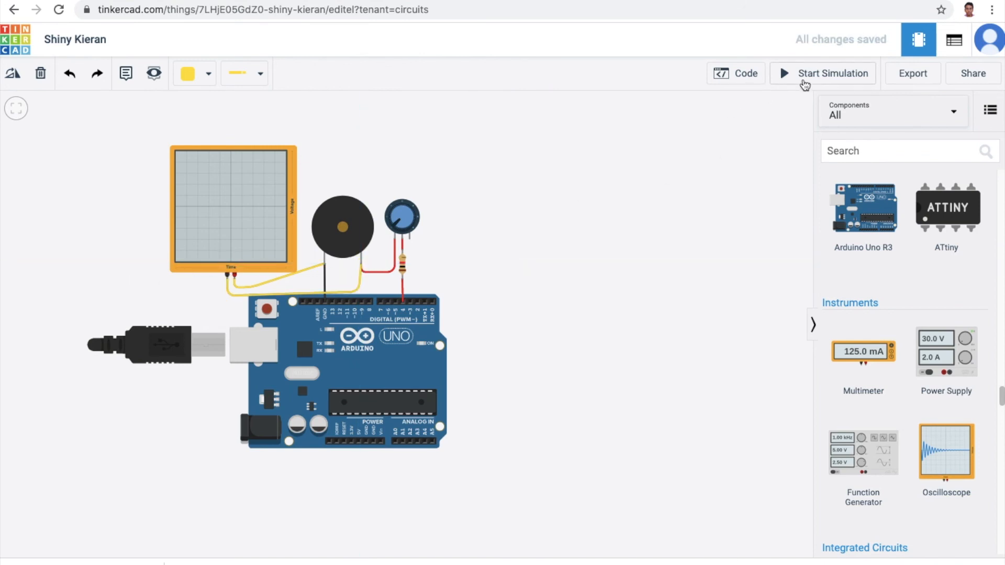
Move the oscilloscope slightly up and to the left, farther from the Arduino and piezo
scroll(232, 340, up, 3)
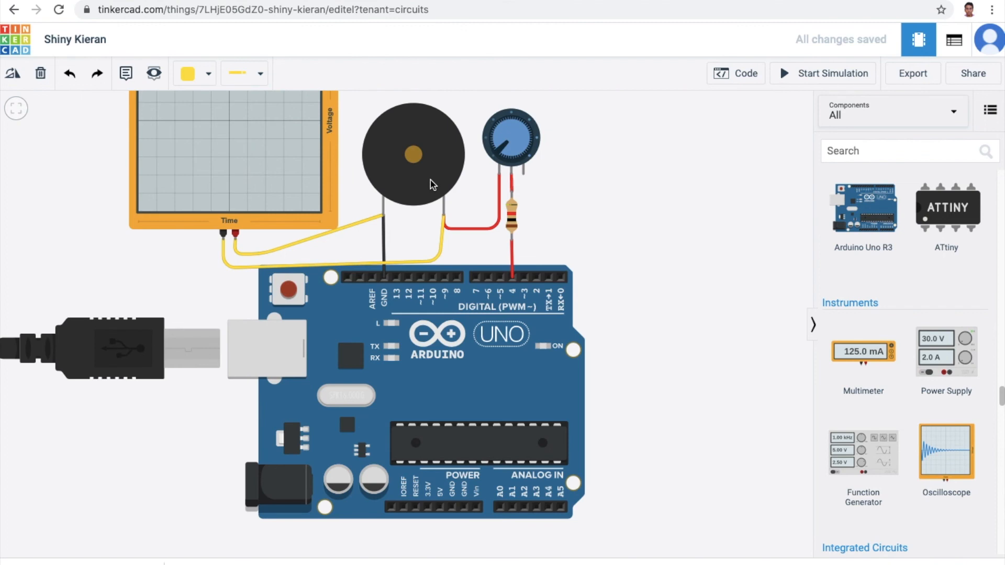
scroll(202, 241, down, 3)
click(230, 165)
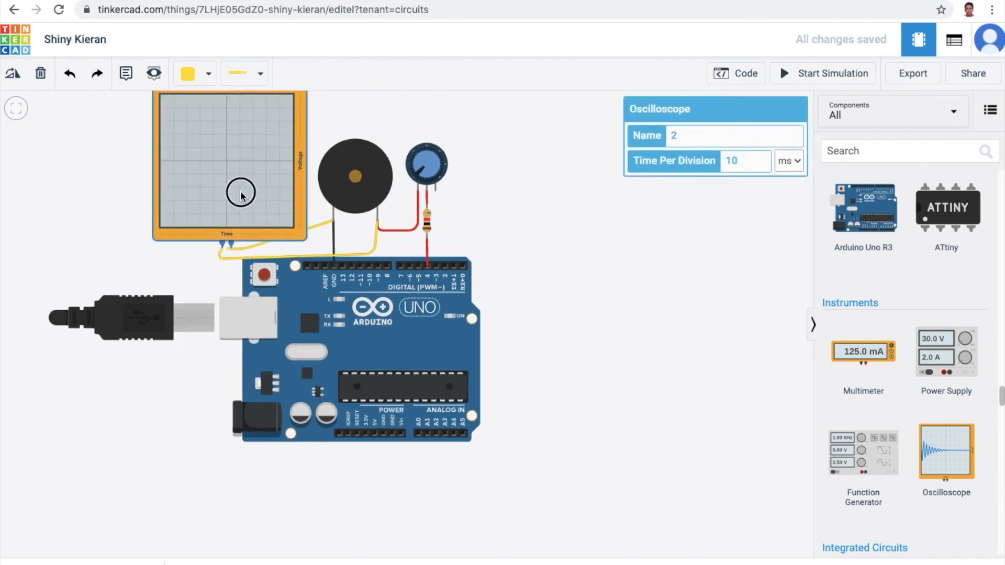
mouse_move(233, 170)
mouse_down()
mouse_move(236, 135)
mouse_move(218, 146)
mouse_move(226, 152)
mouse_up()
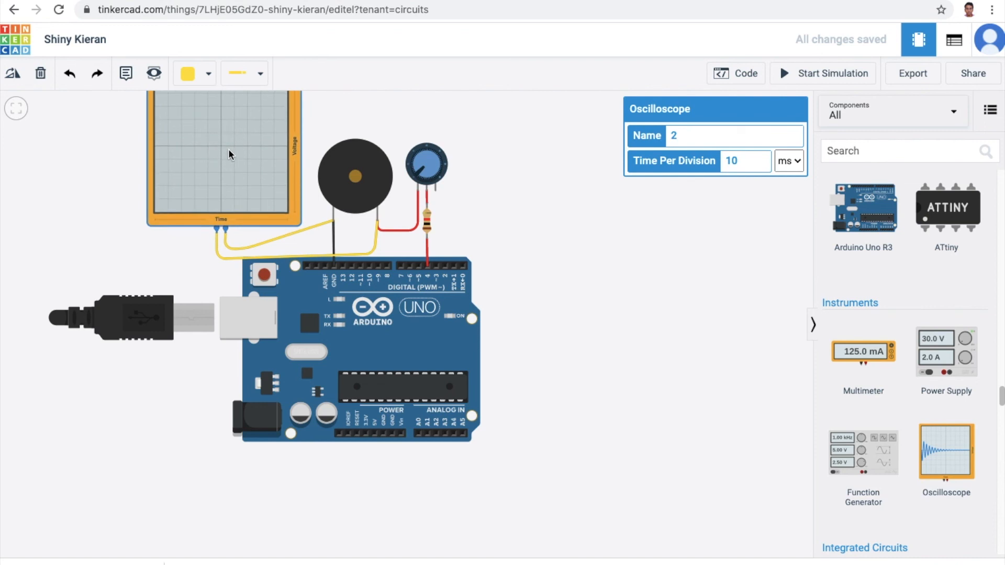
Run the simulation to view the piezo signal on the oscilloscope, ending with the simulation stopped
click(492, 227)
drag(502, 231, 550, 286)
click(797, 78)
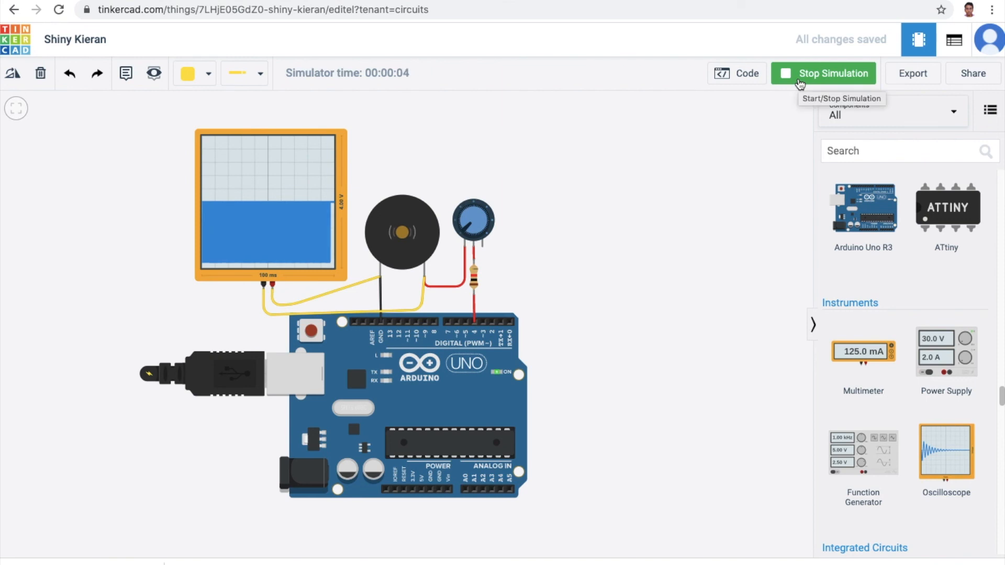
click(799, 78)
Set the oscilloscope's time per division to 1 ms and restart the simulation
click(292, 191)
click(696, 158)
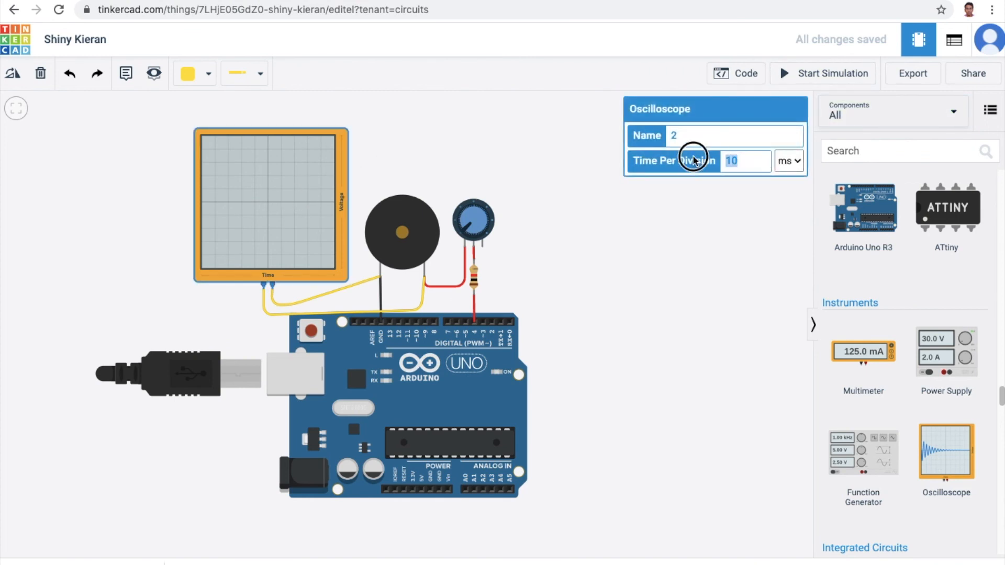
text(1)
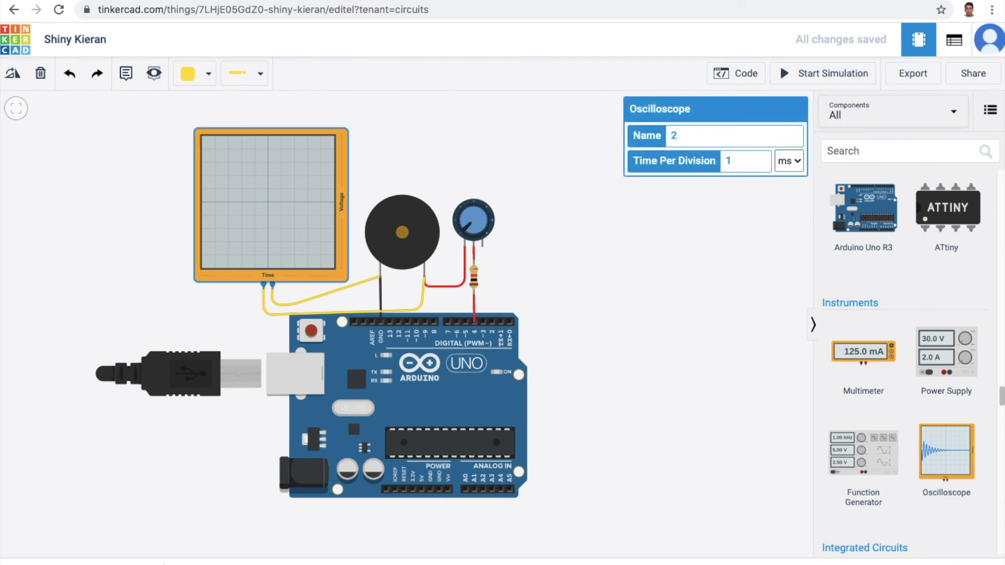
click(837, 76)
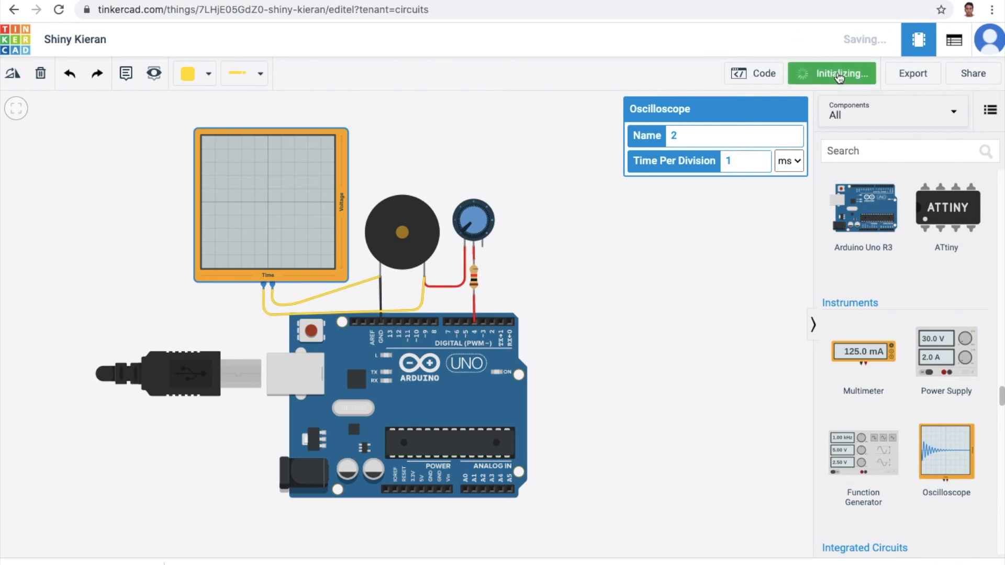